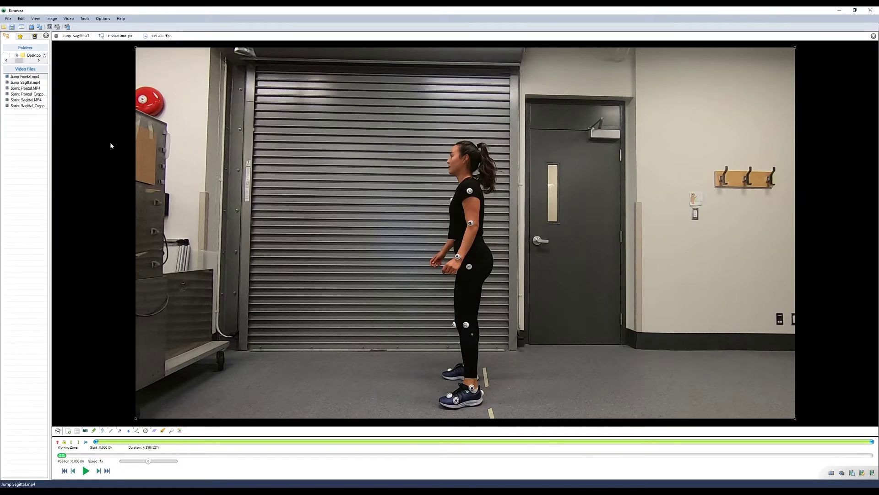
Check the time display format, then view the Playback measurement units in Preferences.
{"action": "left_click", "coordinate": [102, 18]}
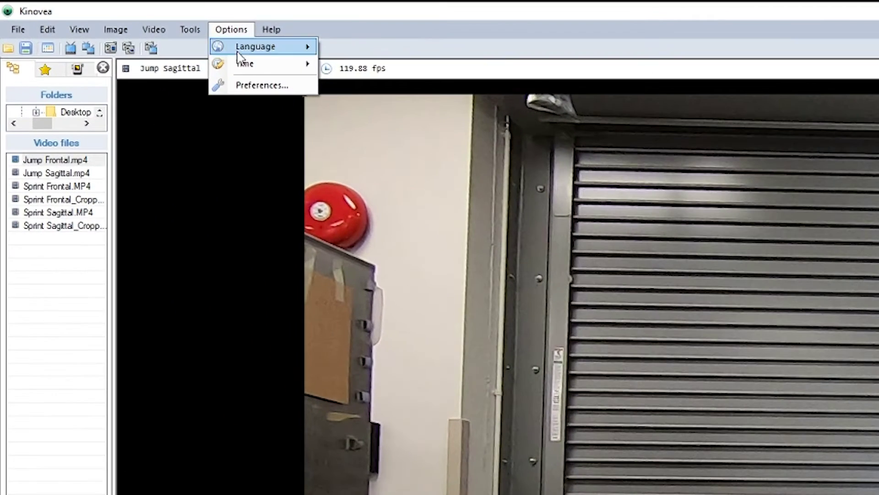
{"action": "mouse_move", "coordinate": [107, 34]}
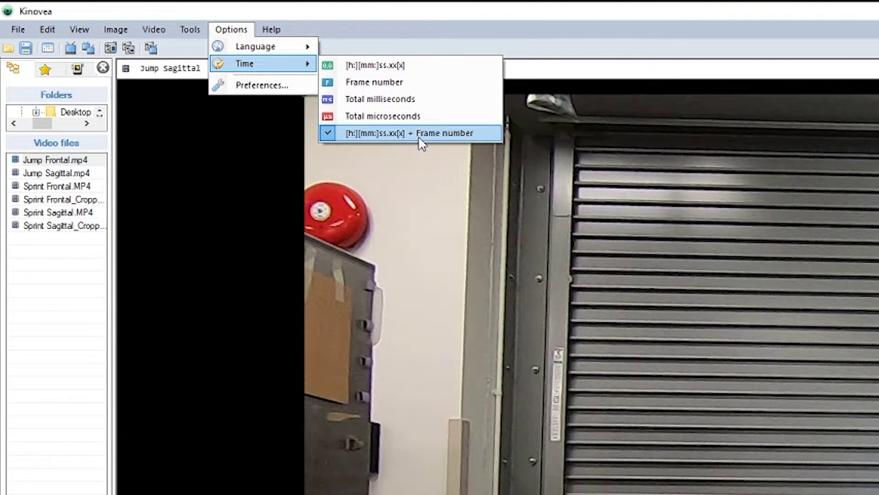
{"action": "left_click", "coordinate": [308, 87]}
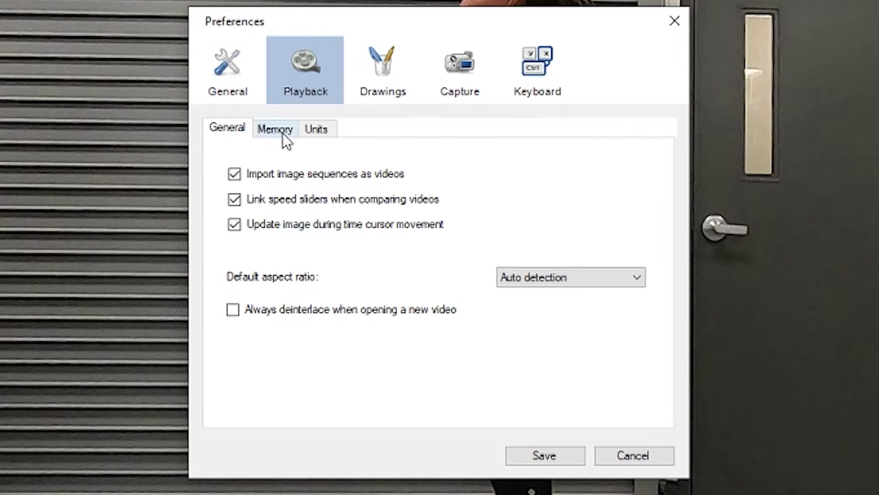
{"action": "left_click", "coordinate": [316, 130]}
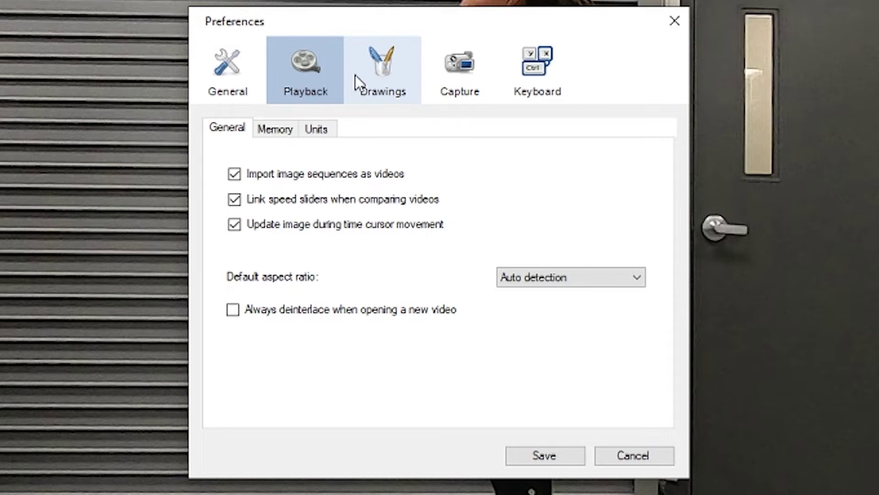
Review the Drawings Opacity and Tracking defaults, then the Playback Memory cache setting.
{"action": "left_click", "coordinate": [384, 72]}
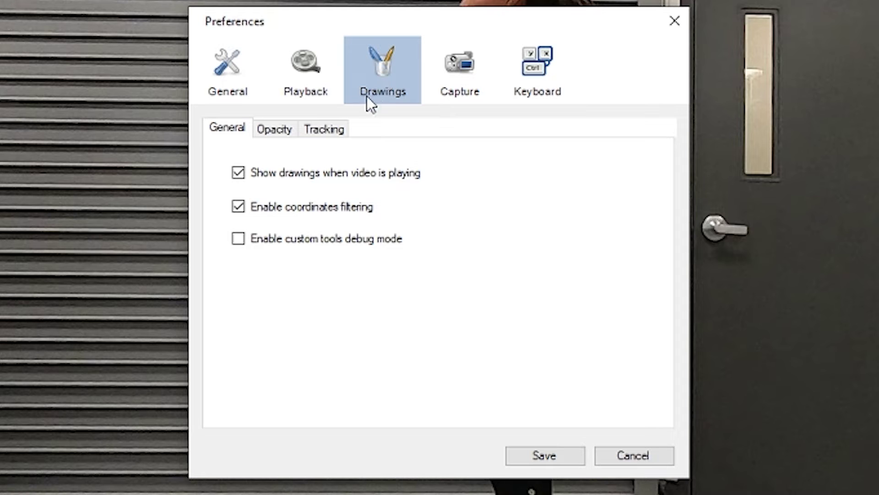
{"action": "left_click", "coordinate": [281, 135]}
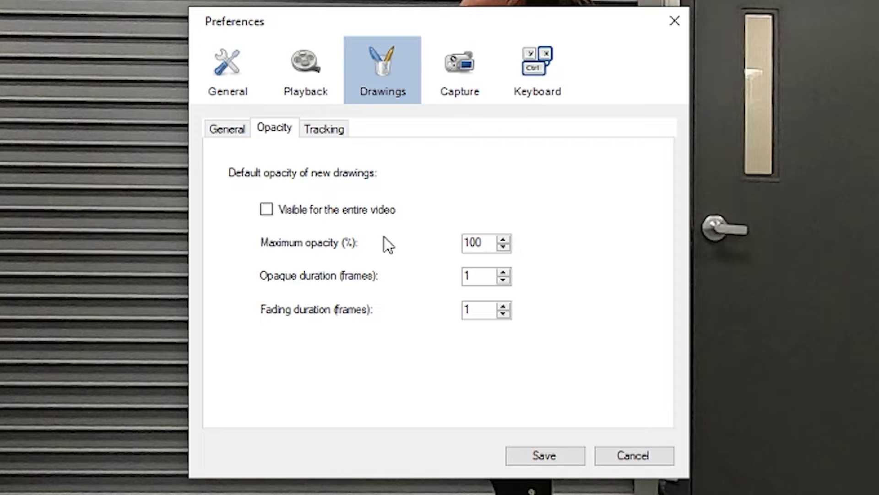
{"action": "left_click", "coordinate": [324, 128]}
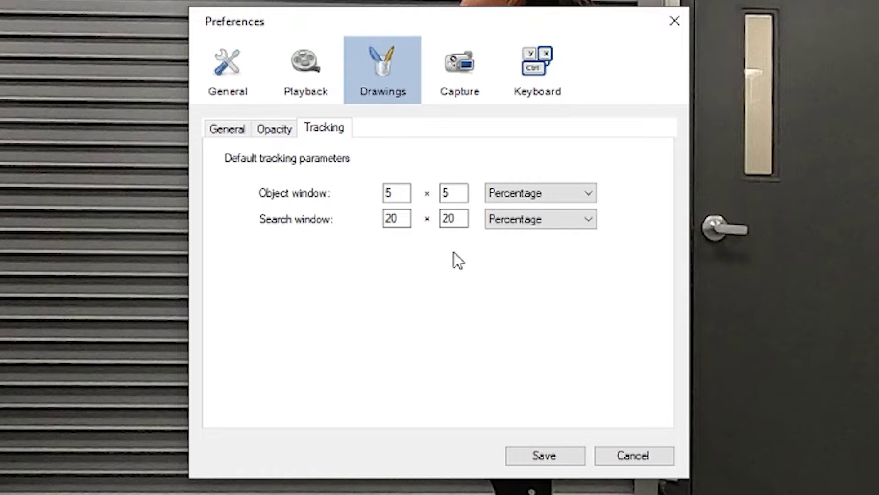
{"action": "left_click", "coordinate": [306, 69]}
{"action": "left_click", "coordinate": [279, 129]}
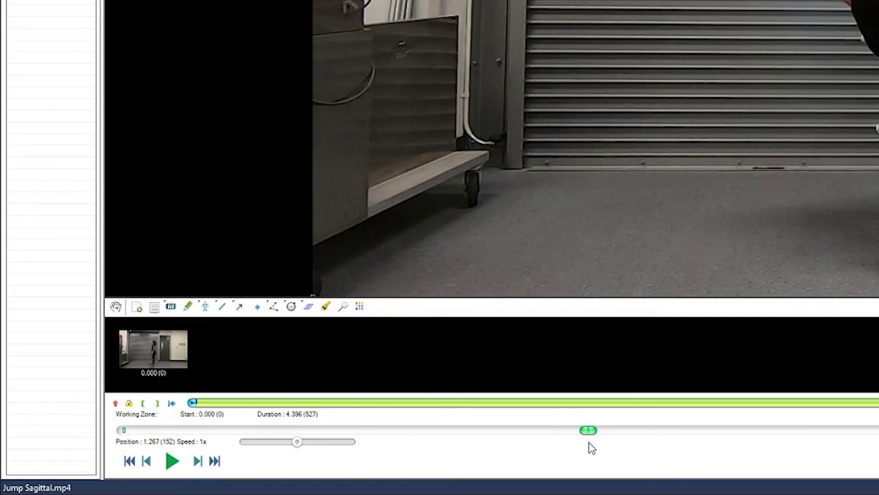
Add a key image at 1.267 s and title the key images 'Start' and 'Bottom of Squat'.
{"action": "left_click", "coordinate": [137, 306]}
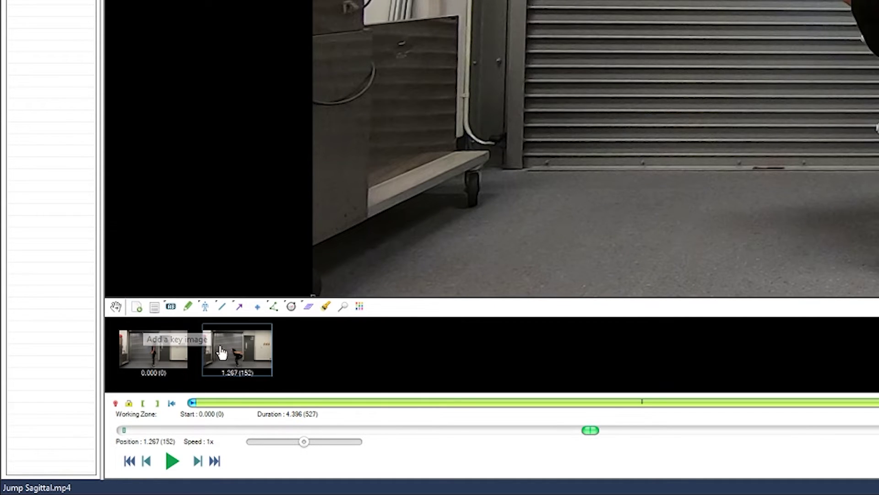
{"action": "left_click", "coordinate": [181, 364]}
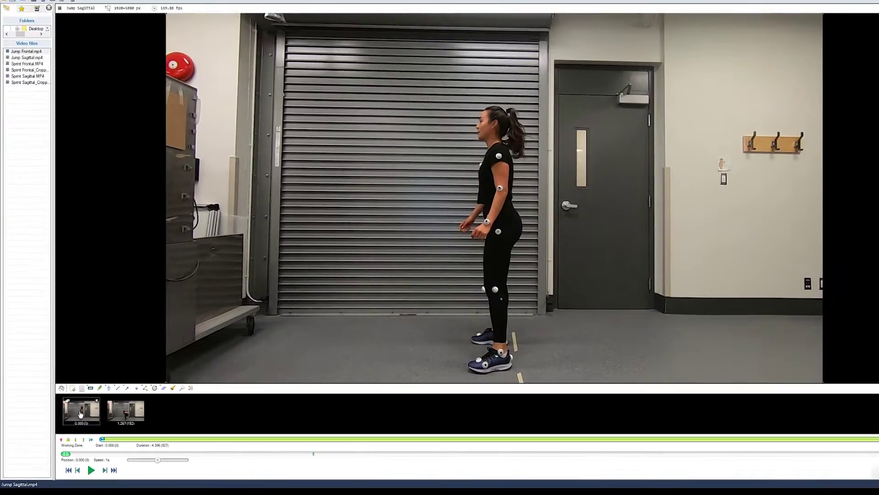
{"action": "mouse_move", "coordinate": [633, 41]}
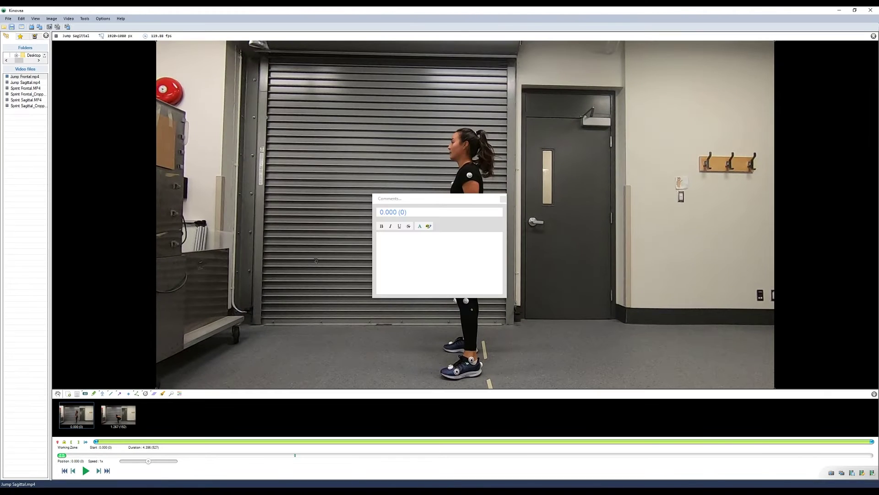
{"action": "left_click", "coordinate": [429, 213]}
{"action": "type", "text": "Start"}
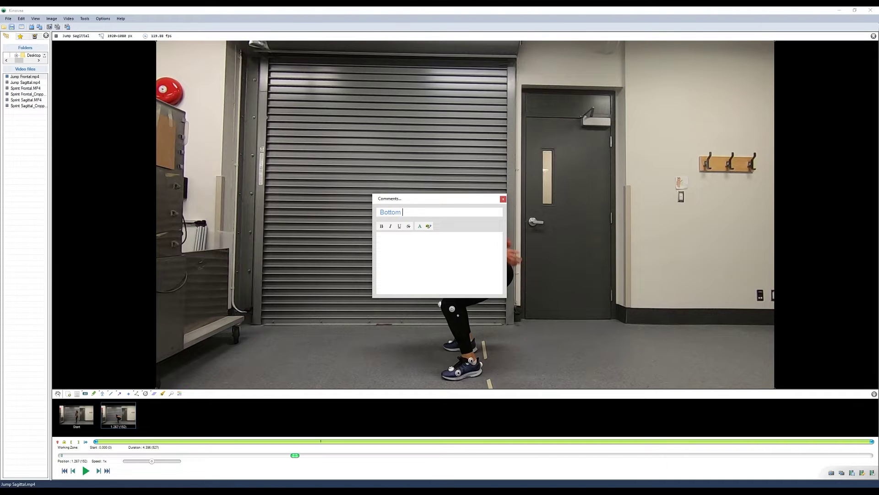
{"action": "key", "text": "BackSpace"}
{"action": "type", "text": "uat"}
{"action": "left_click", "coordinate": [300, 455]}
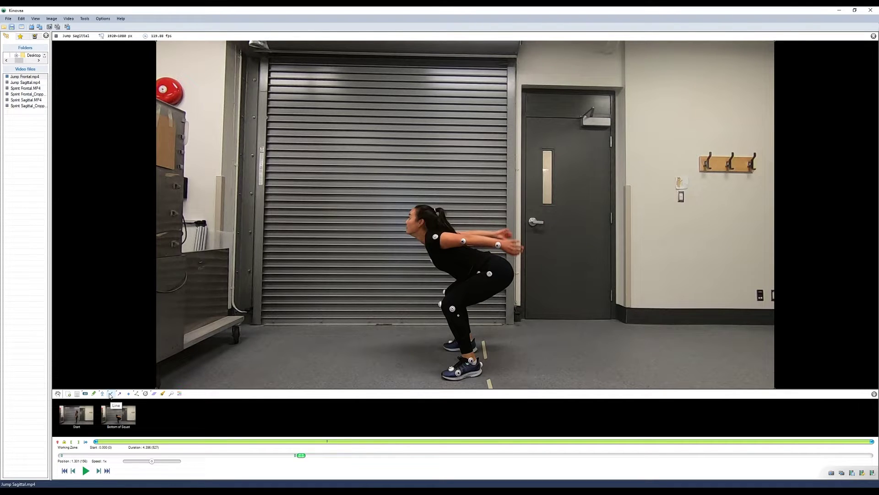
At 0.467 s, draw a hip-to-knee line and calibrate it to 40 cm.
{"action": "left_click", "coordinate": [131, 455]}
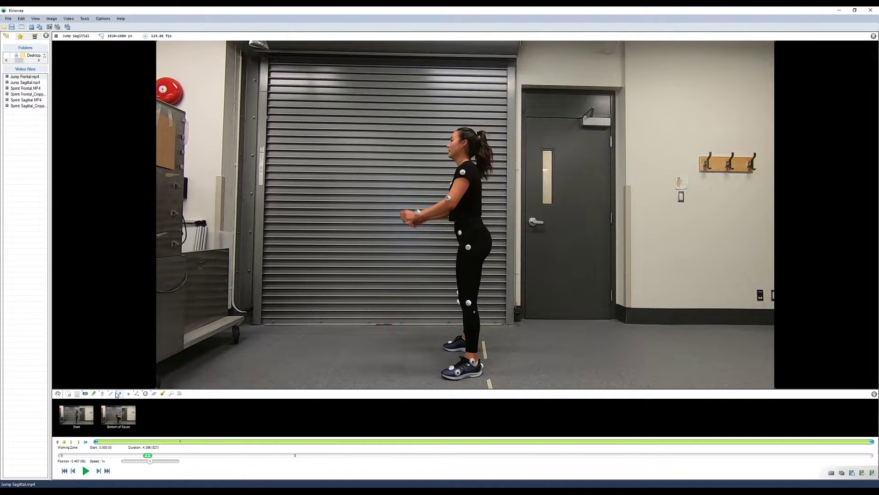
{"action": "left_click", "coordinate": [118, 394]}
{"action": "scroll", "coordinate": [376, 174], "scroll_direction": "up", "scroll_amount": 5}
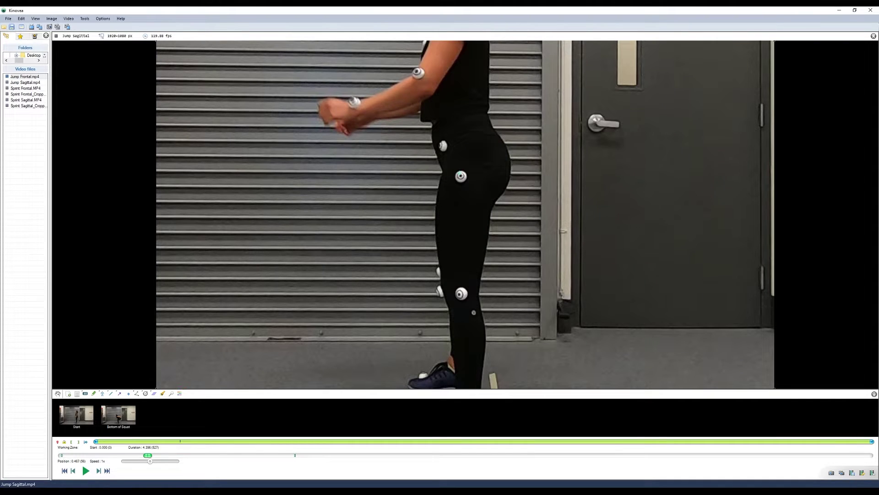
{"action": "left_click_drag", "start_coordinate": [461, 176], "coordinate": [460, 295]}
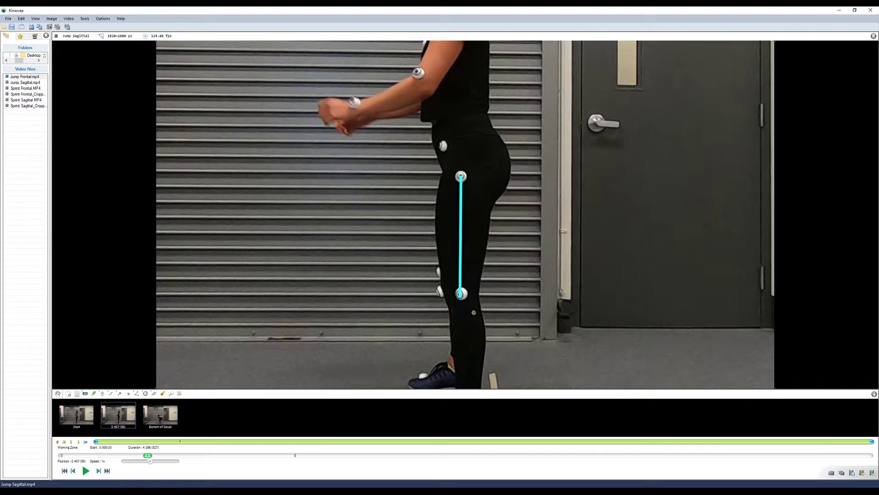
{"action": "right_click", "coordinate": [461, 275]}
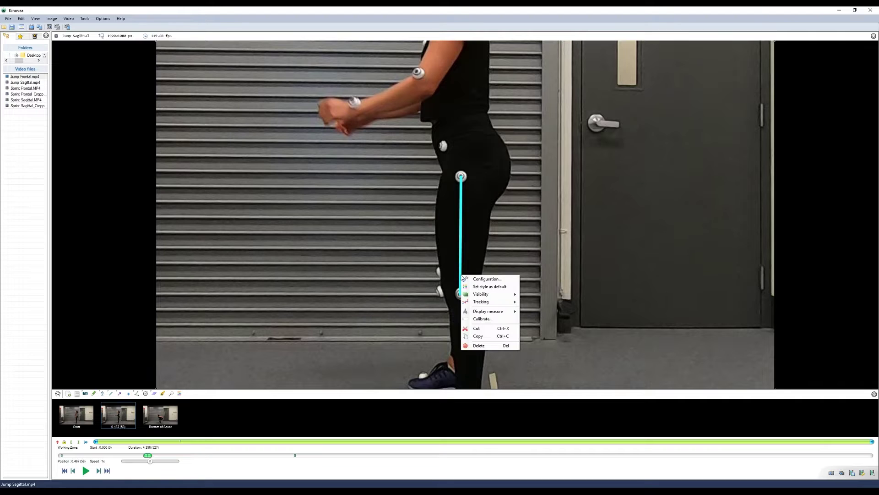
{"action": "left_click", "coordinate": [489, 319]}
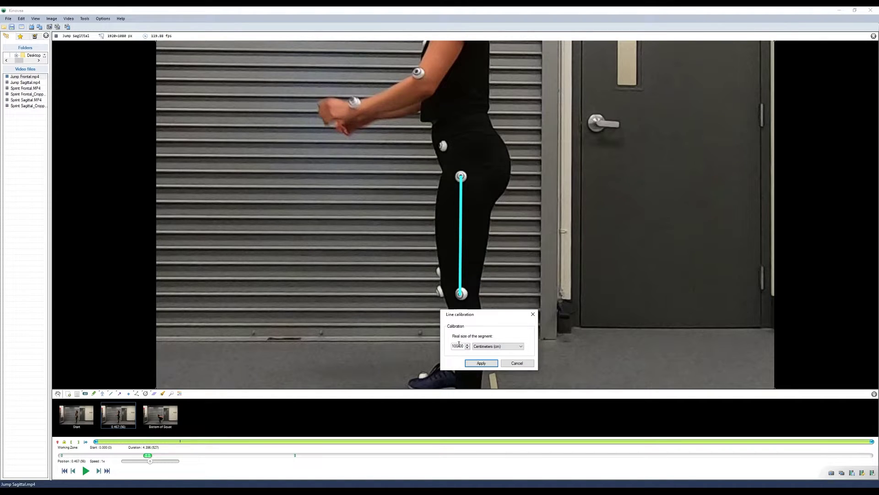
{"action": "left_click_drag", "start_coordinate": [465, 345], "coordinate": [402, 344]}
{"action": "type", "text": "40"}
{"action": "left_click", "coordinate": [476, 364]}
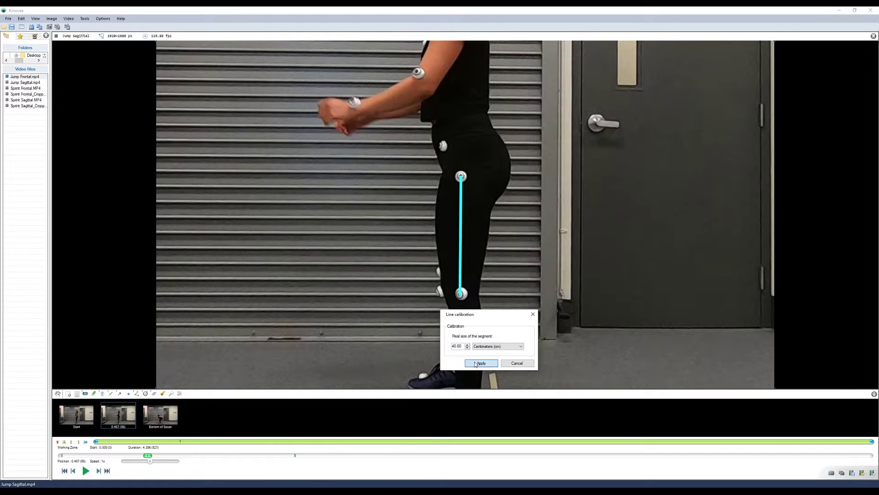
Toggle the thigh line's length label off and back on.
{"action": "right_click", "coordinate": [460, 242]}
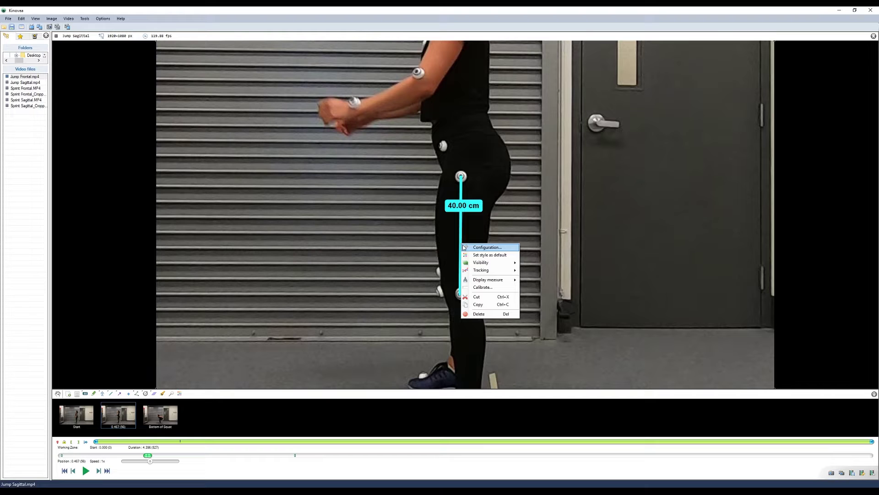
{"action": "mouse_move", "coordinate": [491, 281]}
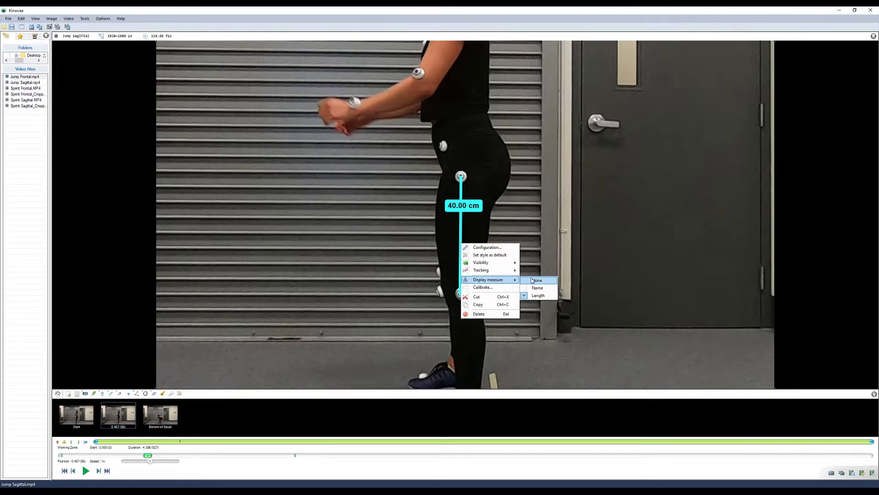
{"action": "left_click", "coordinate": [534, 279]}
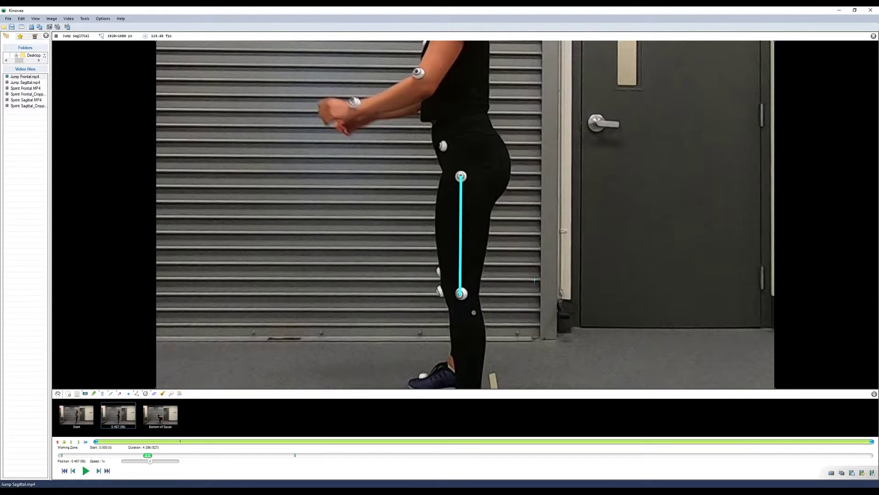
{"action": "right_click", "coordinate": [460, 265]}
{"action": "mouse_move", "coordinate": [488, 301]}
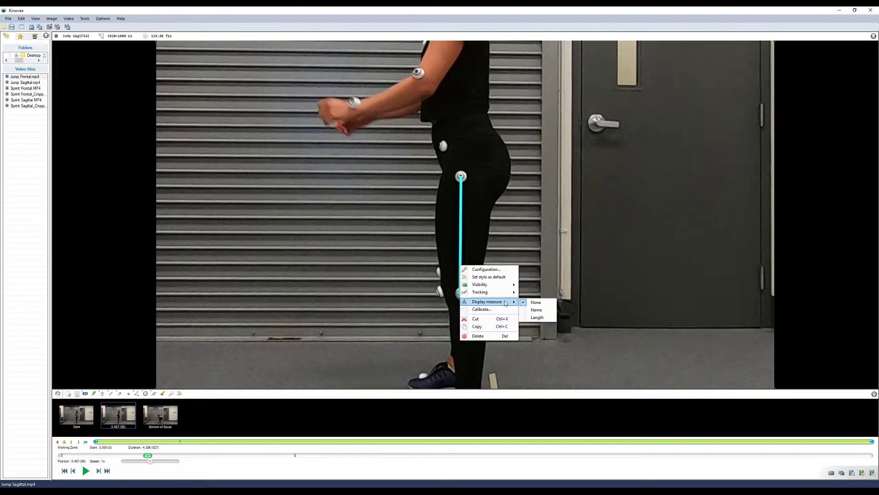
{"action": "left_click", "coordinate": [548, 318]}
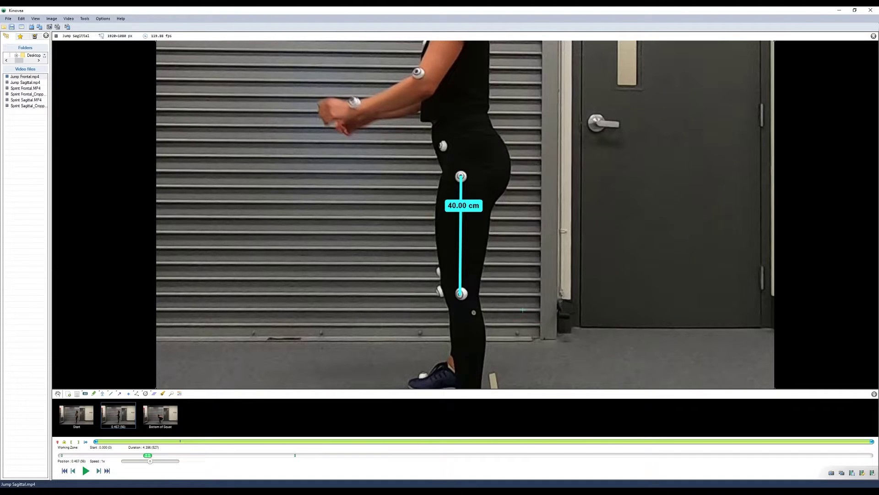
{"action": "scroll", "coordinate": [121, 377], "scroll_direction": "down", "scroll_amount": 3}
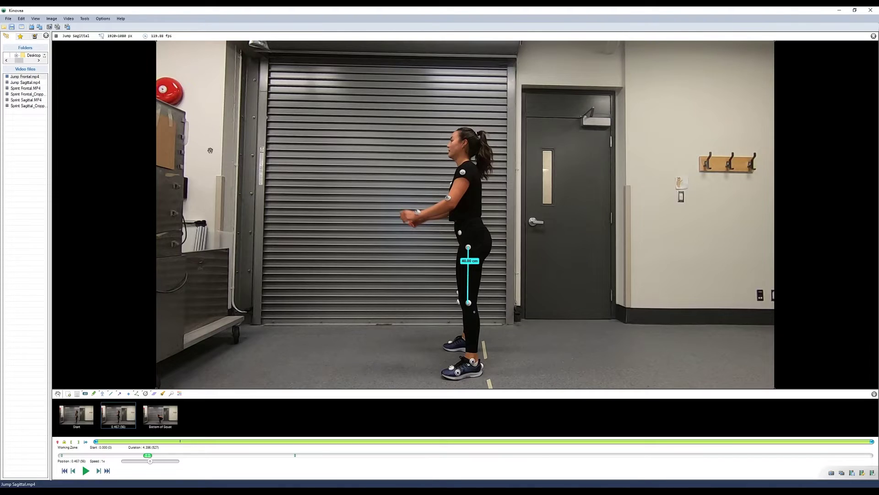
Add a coordinate system, calibrate from a diagonal shutter line, then undo that line.
{"action": "left_click", "coordinate": [85, 18]}
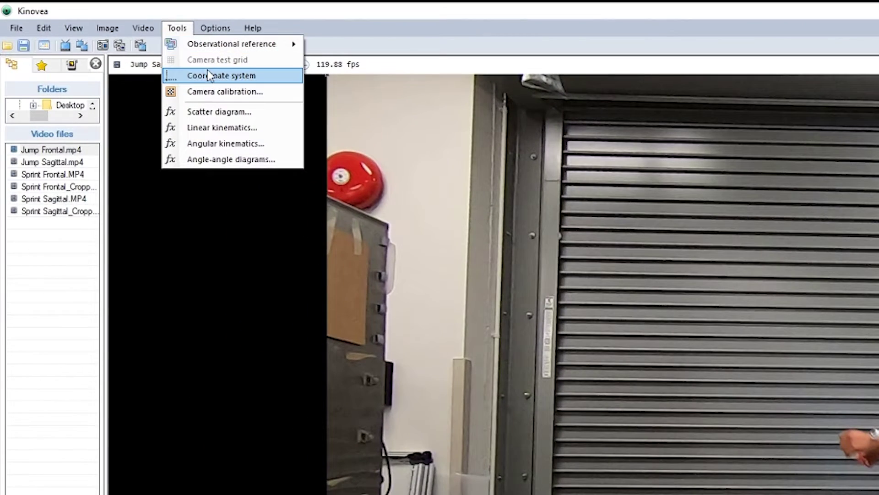
{"action": "left_click", "coordinate": [99, 41]}
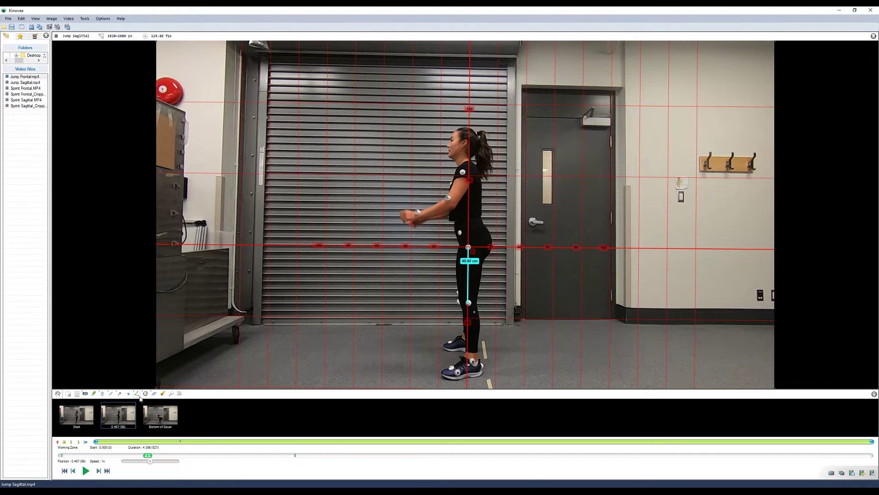
{"action": "left_click", "coordinate": [120, 394]}
{"action": "left_click_drag", "start_coordinate": [318, 300], "coordinate": [390, 262]}
{"action": "right_click", "coordinate": [378, 267]}
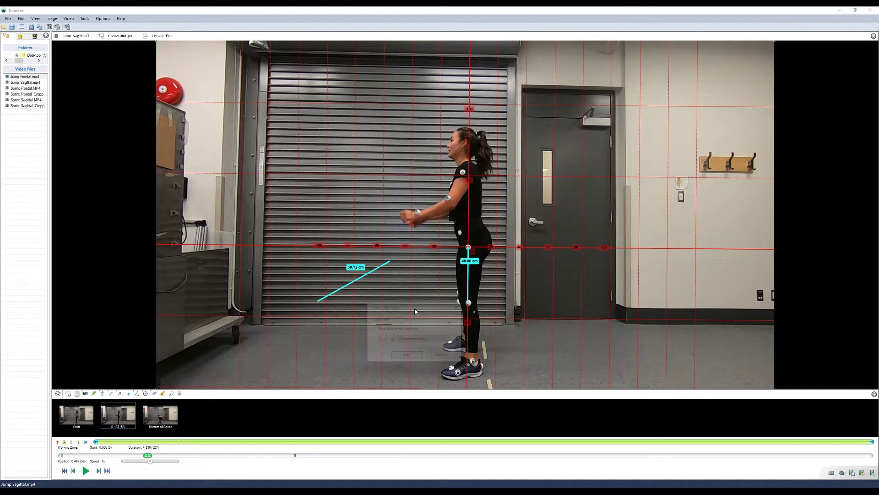
{"action": "left_click", "coordinate": [417, 356]}
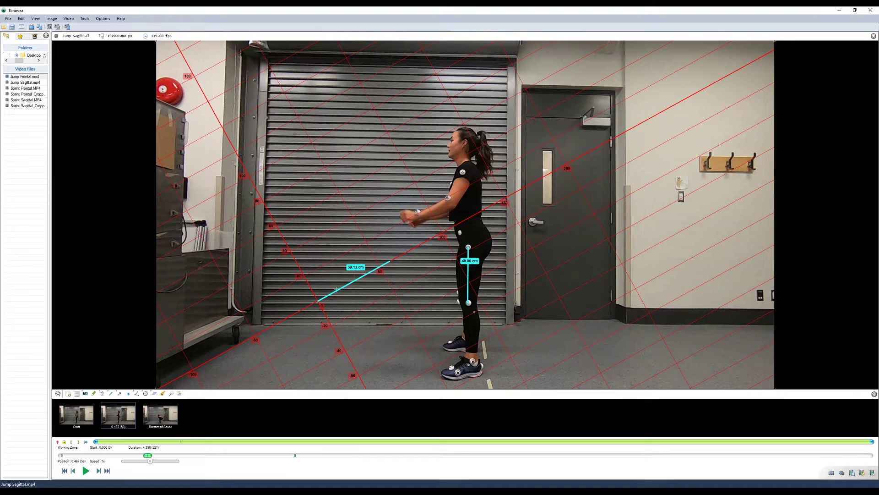
{"action": "key", "text": "ctrl+z"}
Calibrate the scale from a vertical reference line beside the athlete and hide the coordinate grid.
{"action": "left_click_drag", "start_coordinate": [419, 247], "coordinate": [417, 306]}
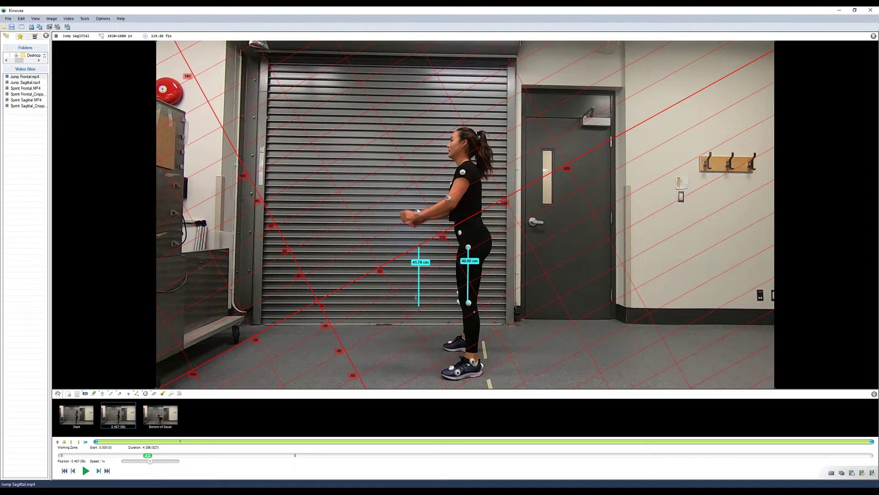
{"action": "right_click", "coordinate": [418, 287]}
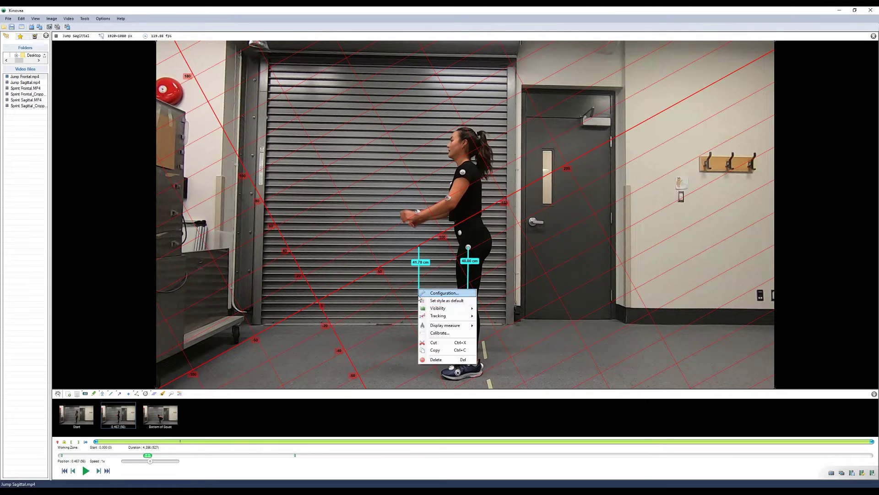
{"action": "left_click", "coordinate": [431, 329]}
{"action": "left_click", "coordinate": [416, 377]}
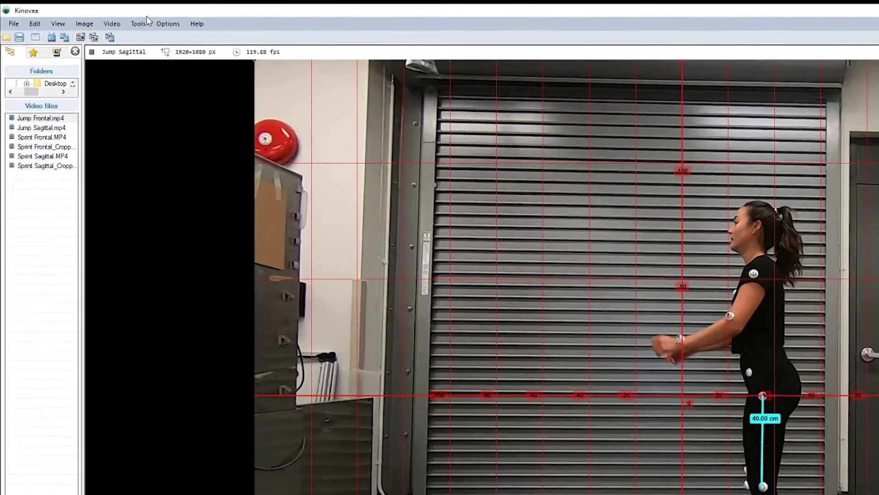
{"action": "left_click", "coordinate": [85, 18]}
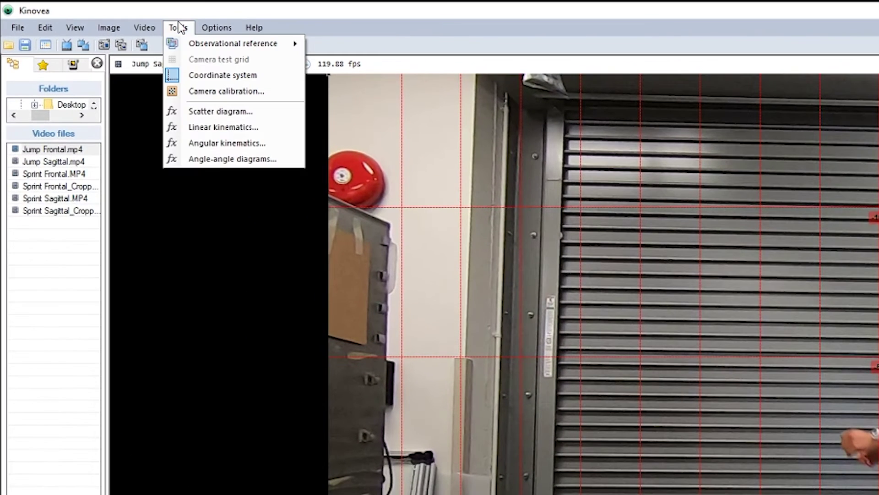
{"action": "left_click", "coordinate": [237, 81]}
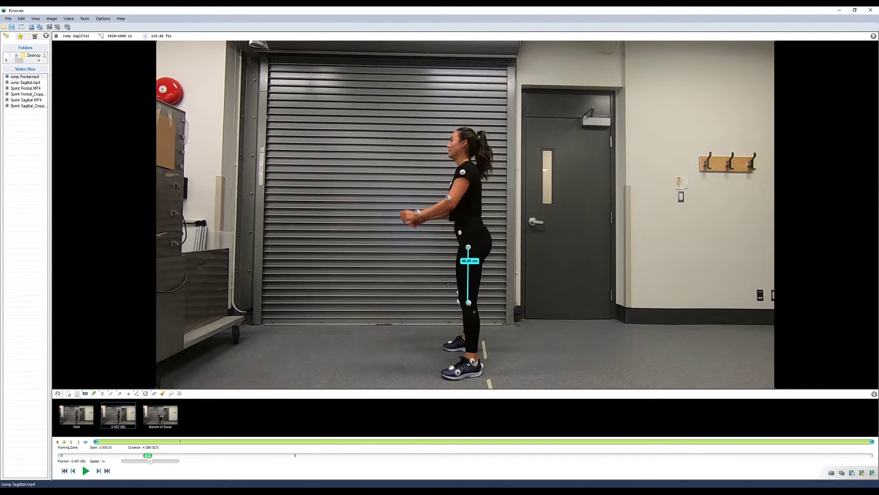
Delete the 40.00 cm thigh measurement line.
{"action": "key", "text": "Delete"}
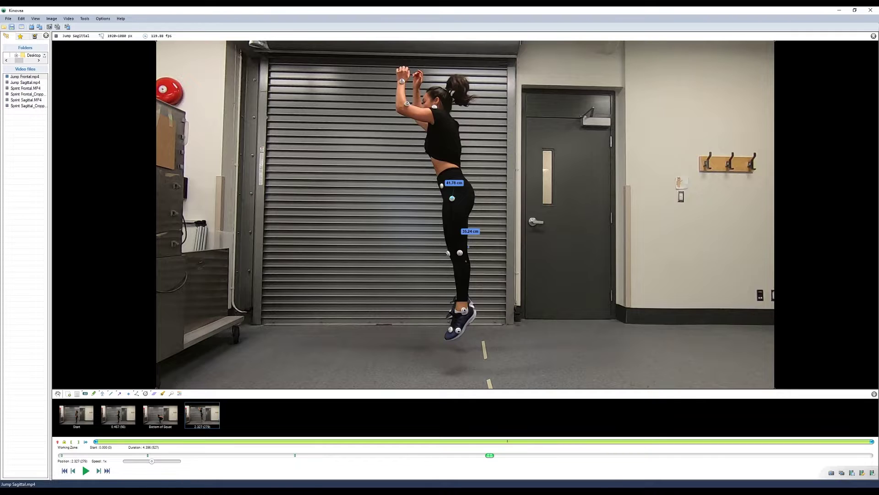
Draw a vertical line along the hip at 2.327 s, then delete all measurement lines.
{"action": "scroll", "coordinate": [469, 246], "scroll_direction": "up", "scroll_amount": 5}
{"action": "mouse_move", "coordinate": [473, 291]}
{"action": "left_mouse_down"}
{"action": "mouse_move", "coordinate": [473, 207]}
{"action": "mouse_move", "coordinate": [462, 173]}
{"action": "left_mouse_up"}
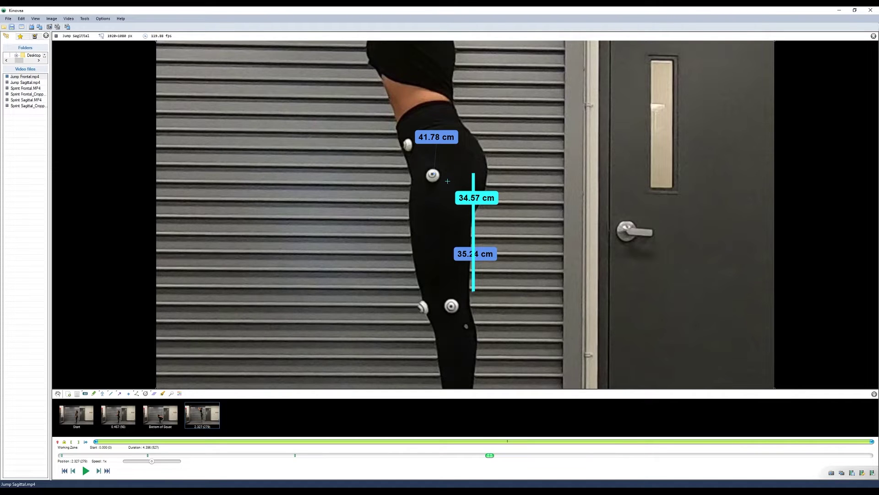
{"action": "scroll", "coordinate": [490, 213], "scroll_direction": "down", "scroll_amount": 5}
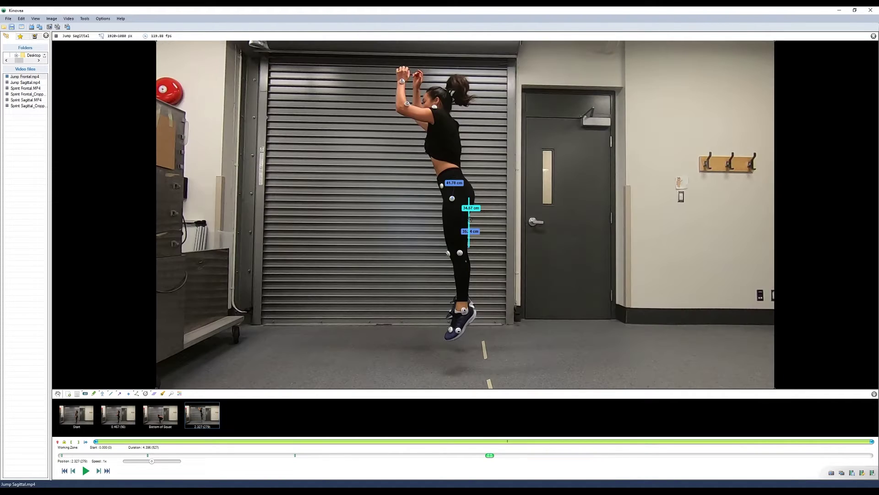
{"action": "key", "text": "Delete"}
{"action": "key", "text": "Delete"}
{"action": "key", "text": "Delete"}
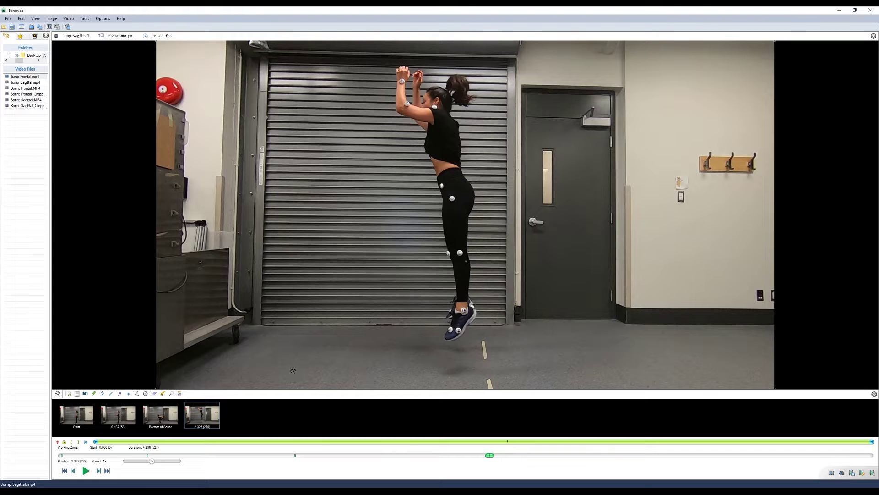
Return to the Start key image and remove the 2.327 s and 0.467 s key images.
{"action": "left_click", "coordinate": [83, 419]}
{"action": "mouse_move", "coordinate": [214, 409]}
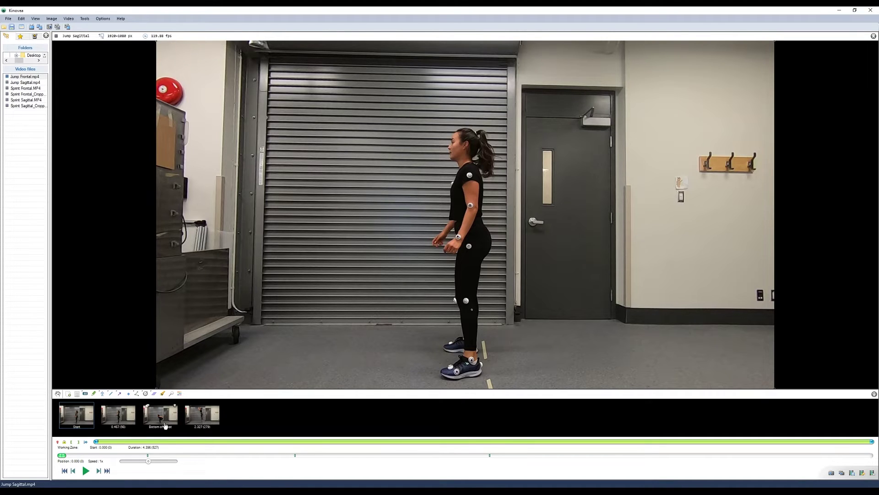
{"action": "left_click", "coordinate": [216, 405]}
{"action": "left_click", "coordinate": [132, 406]}
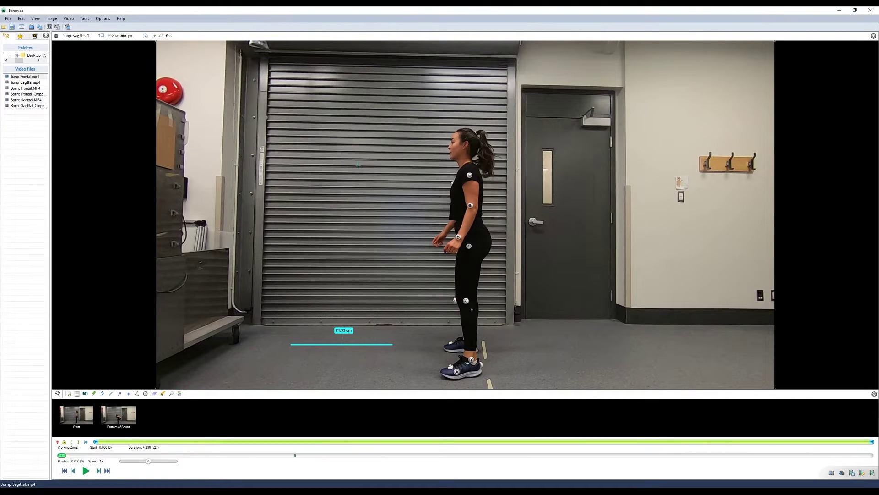
{"action": "left_click_drag", "start_coordinate": [358, 166], "coordinate": [325, 179]}
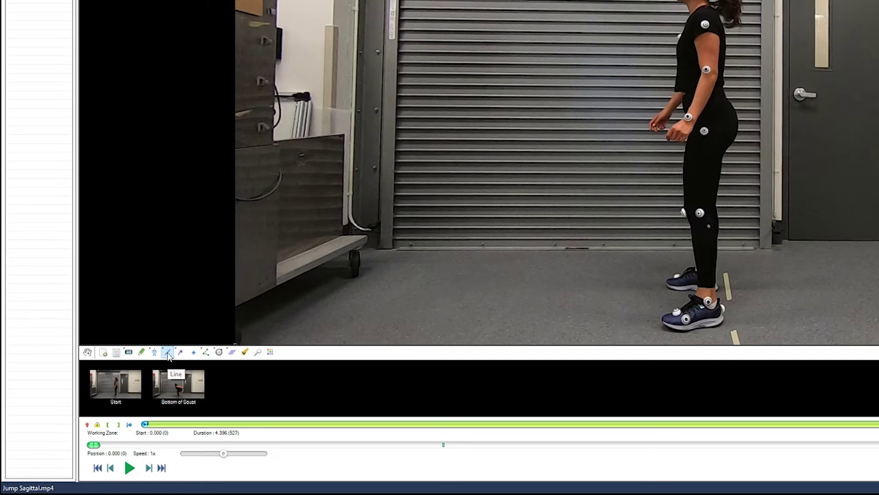
Open the shape tools flyout to pick the Polyline tool for tracing the back.
{"action": "left_click", "coordinate": [168, 352]}
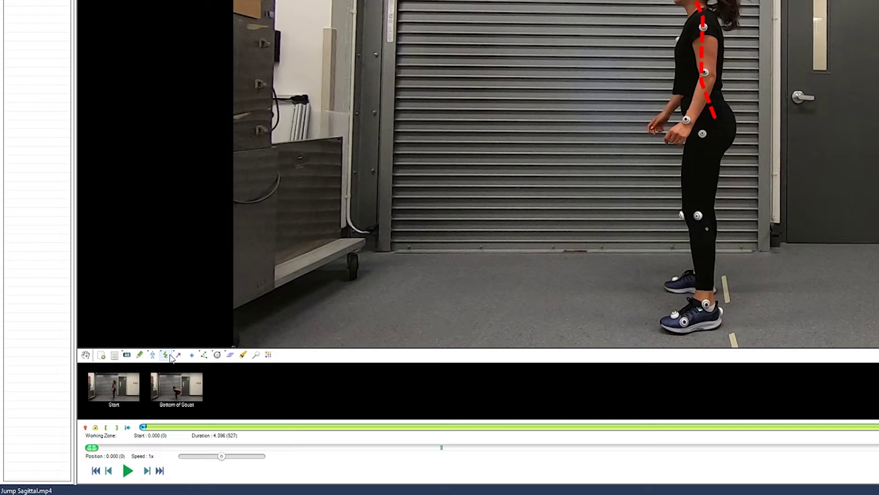
{"action": "left_click", "coordinate": [171, 357]}
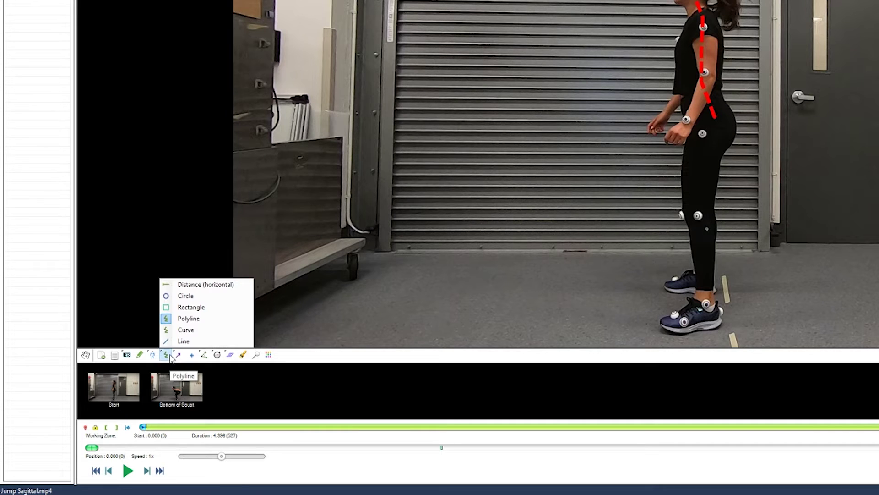
{"action": "left_click", "coordinate": [200, 312]}
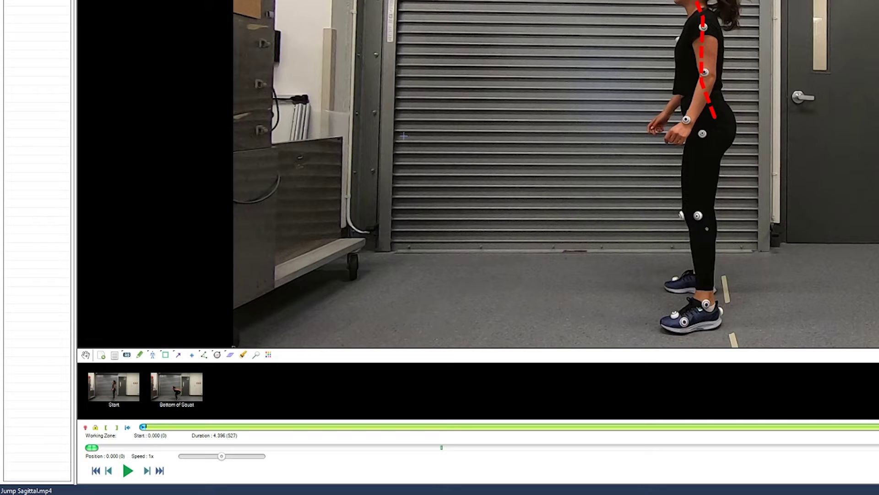
{"action": "left_click_drag", "start_coordinate": [403, 136], "coordinate": [467, 197]}
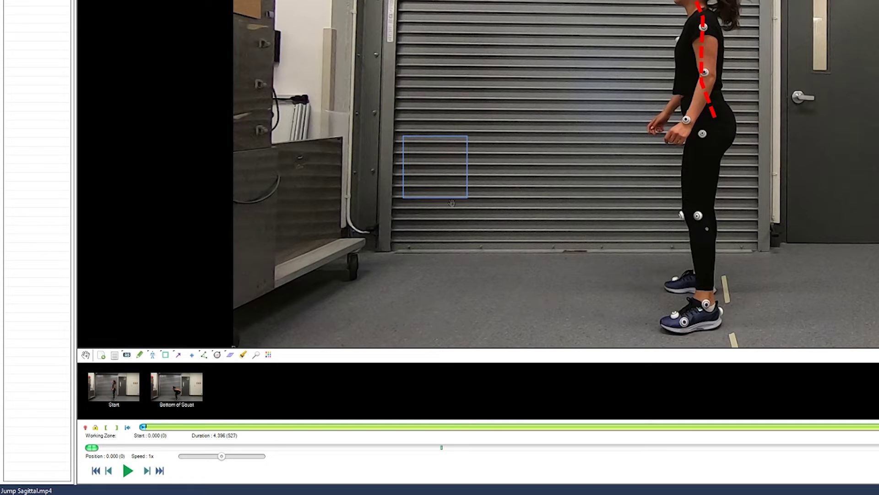
{"action": "left_click", "coordinate": [169, 359]}
{"action": "left_click", "coordinate": [201, 299]}
{"action": "mouse_move", "coordinate": [416, 156]}
{"action": "left_mouse_down"}
{"action": "mouse_move", "coordinate": [447, 176]}
{"action": "mouse_move", "coordinate": [434, 164]}
{"action": "left_mouse_up"}
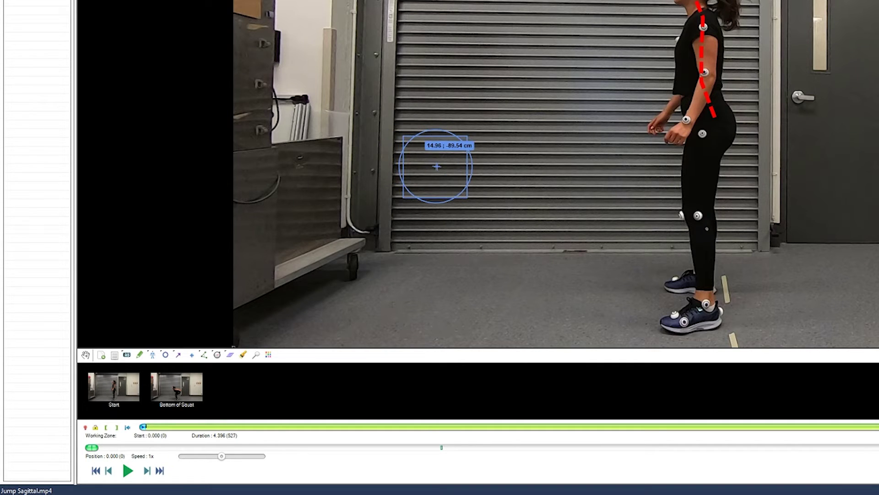
{"action": "key", "text": "Delete"}
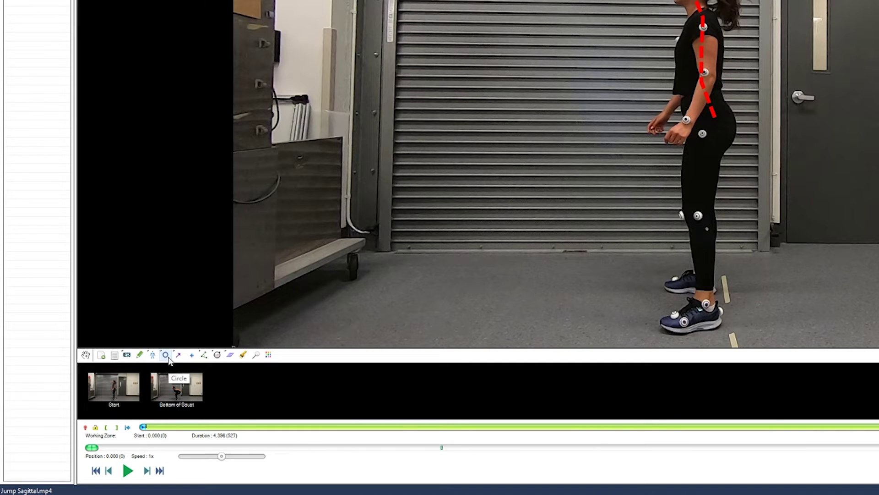
{"action": "left_click", "coordinate": [168, 358]}
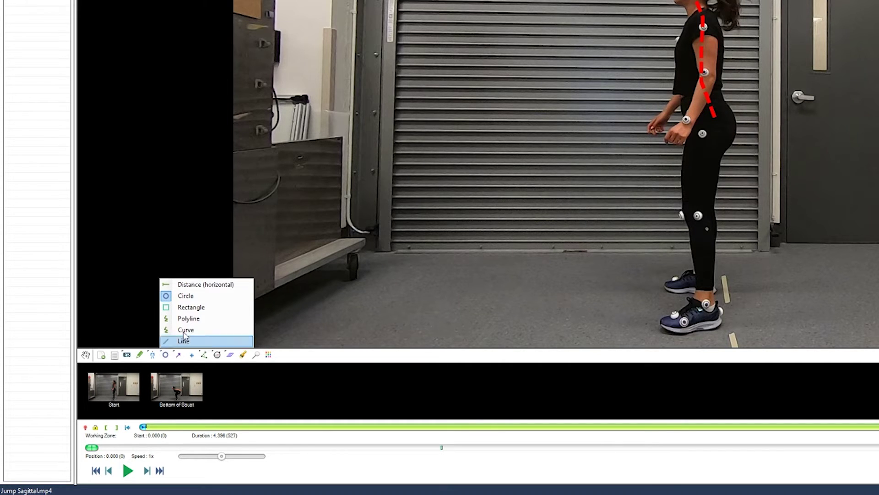
Draw a dashed arrow measuring 71.48 cm across the shutter door, then reselect the Line tool.
{"action": "left_click", "coordinate": [179, 354]}
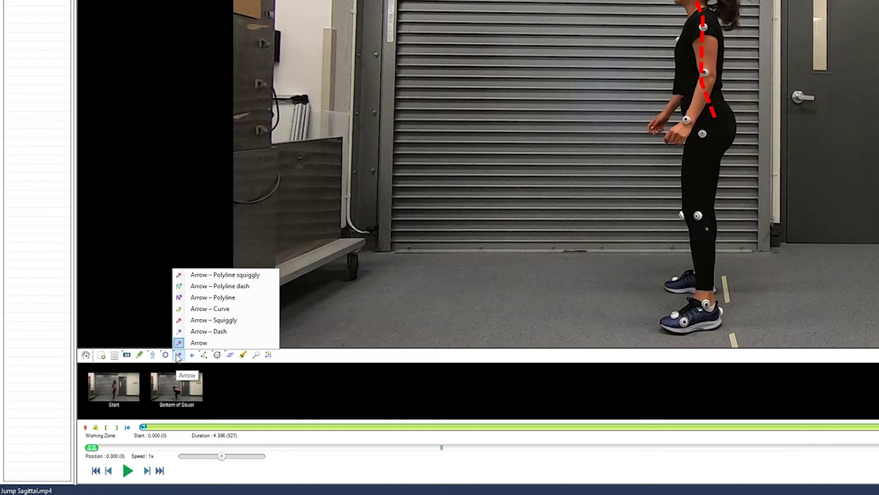
{"action": "left_click", "coordinate": [200, 343]}
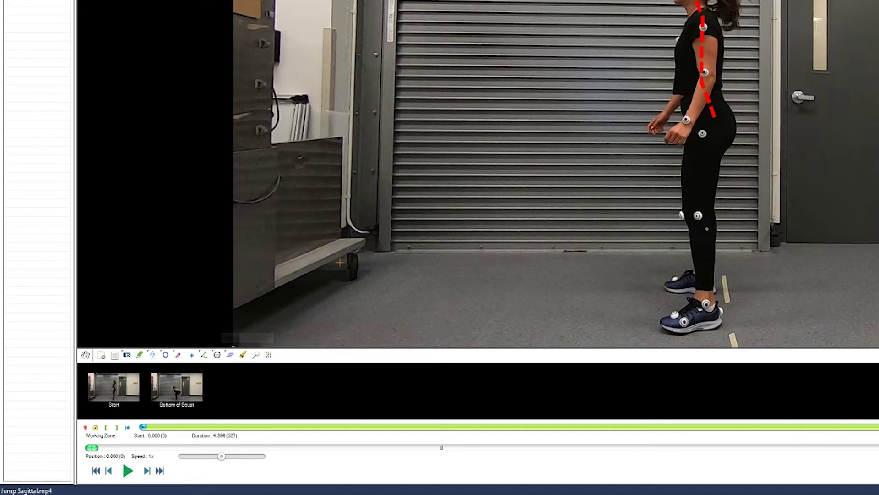
{"action": "mouse_move", "coordinate": [403, 227]}
{"action": "left_mouse_down"}
{"action": "mouse_move", "coordinate": [540, 202]}
{"action": "mouse_move", "coordinate": [638, 208]}
{"action": "mouse_move", "coordinate": [649, 215]}
{"action": "mouse_move", "coordinate": [642, 228]}
{"action": "left_mouse_up"}
{"action": "left_click", "coordinate": [178, 354]}
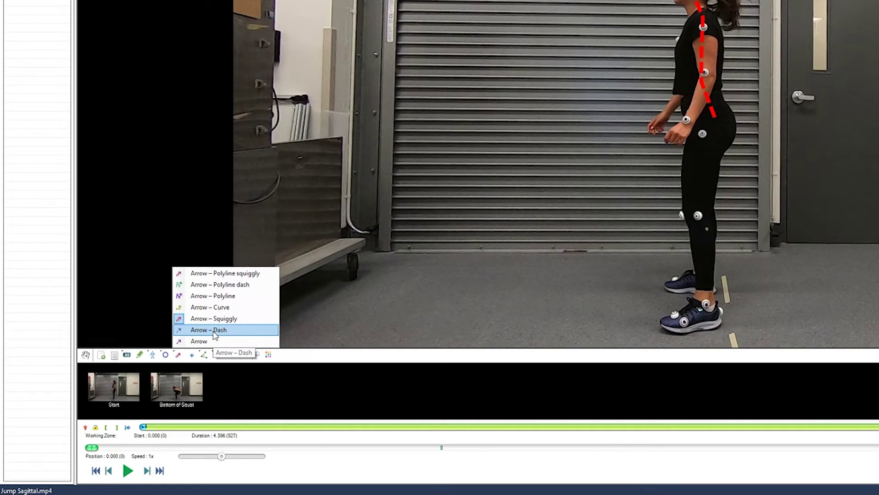
{"action": "left_click", "coordinate": [216, 331]}
{"action": "mouse_move", "coordinate": [430, 234]}
{"action": "left_mouse_down"}
{"action": "mouse_move", "coordinate": [516, 221]}
{"action": "mouse_move", "coordinate": [586, 234]}
{"action": "left_mouse_up"}
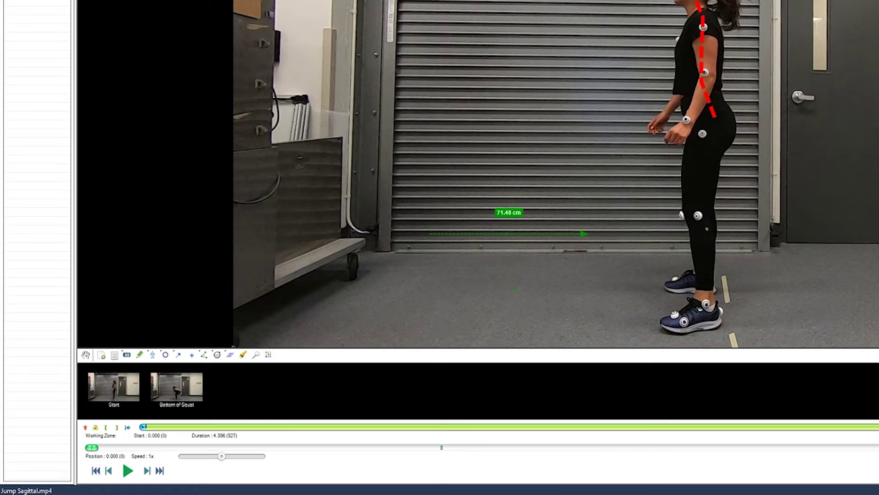
{"action": "left_click", "coordinate": [166, 354]}
{"action": "left_click", "coordinate": [195, 341]}
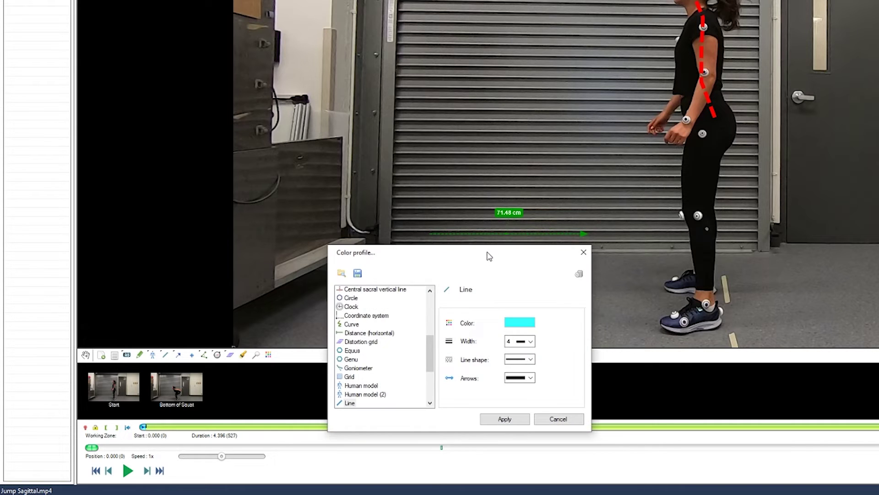
Switch the line shape to dashed and draw a 44.65 cm cyan line across the floor.
{"action": "left_click_drag", "start_coordinate": [489, 255], "coordinate": [485, 184]}
{"action": "left_click", "coordinate": [527, 288]}
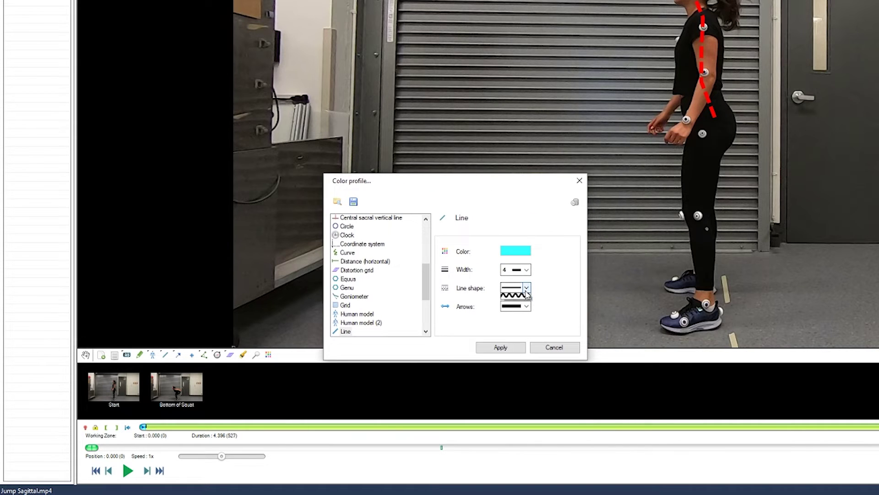
{"action": "left_click", "coordinate": [528, 292]}
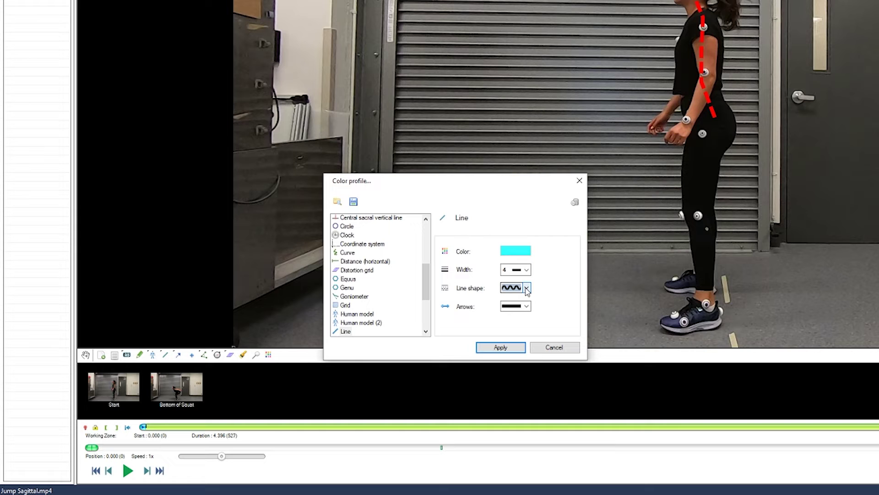
{"action": "left_click", "coordinate": [527, 288]}
{"action": "left_click", "coordinate": [512, 302]}
{"action": "left_click", "coordinate": [500, 347]}
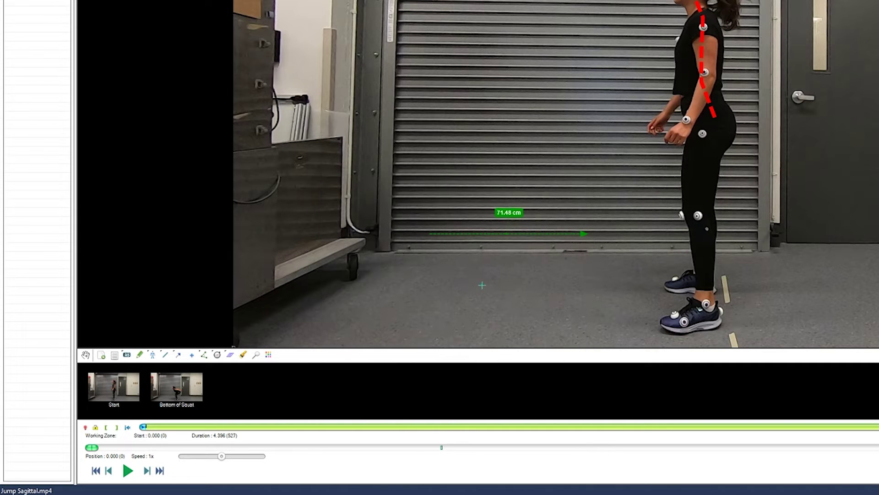
{"action": "left_click_drag", "start_coordinate": [440, 264], "coordinate": [535, 265]}
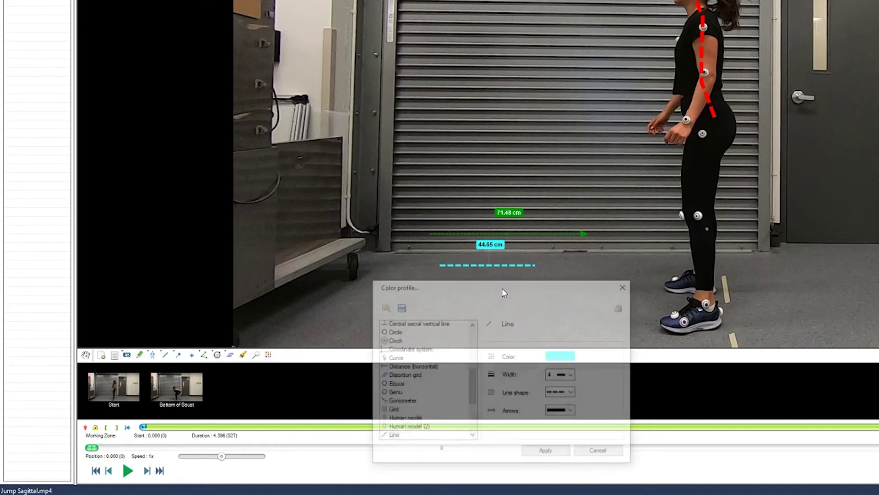
Switch the line shape to wavy and draw a 54.70 cm cyan line across the floor.
{"action": "left_click", "coordinate": [572, 392]}
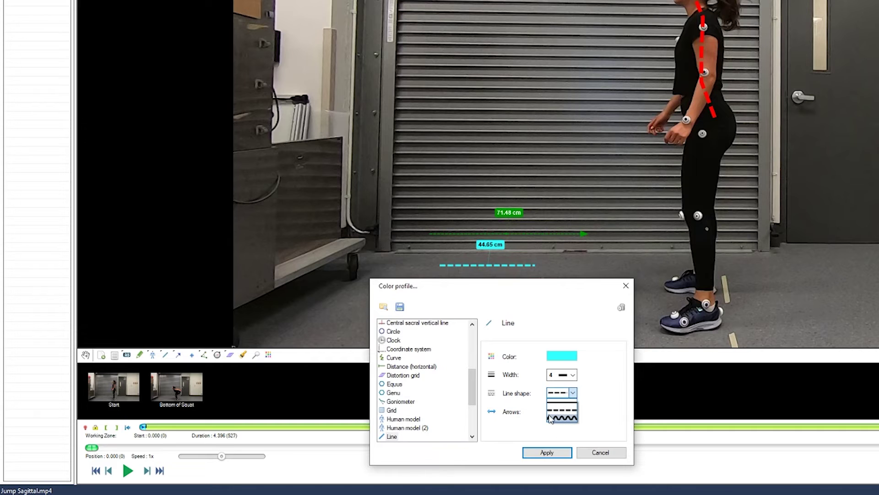
{"action": "left_click", "coordinate": [557, 417]}
{"action": "left_click", "coordinate": [559, 453]}
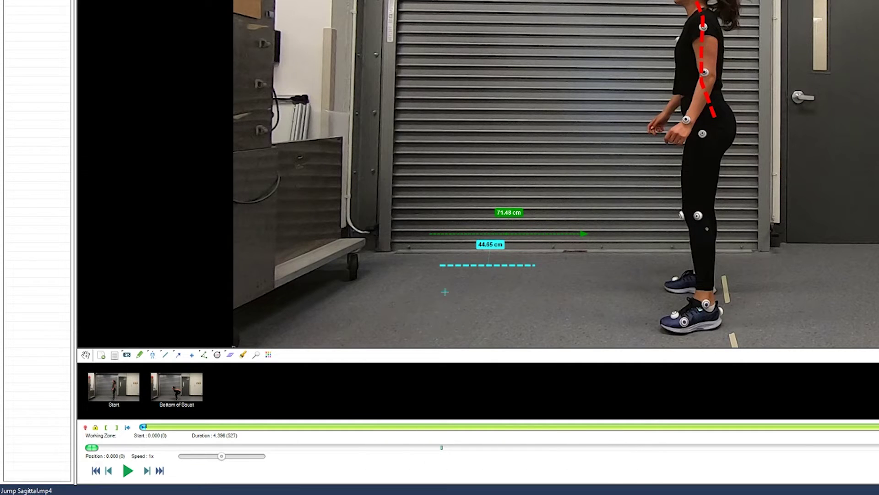
{"action": "left_click_drag", "start_coordinate": [444, 276], "coordinate": [561, 277]}
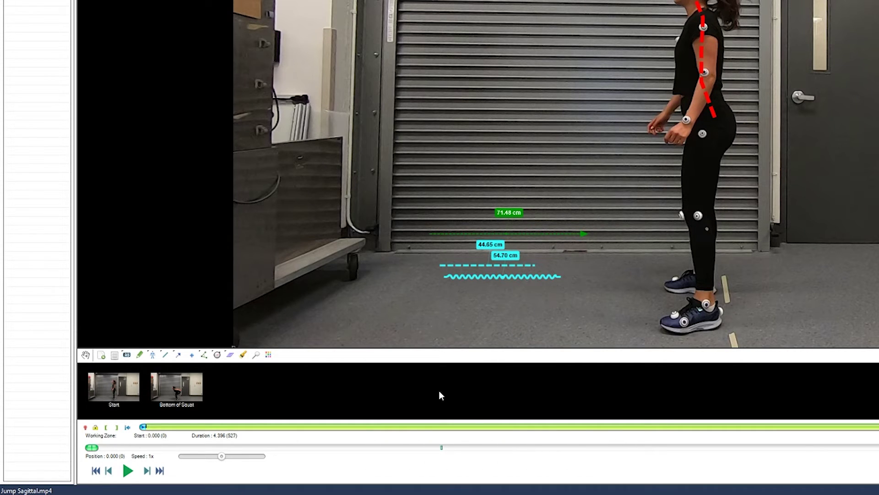
{"action": "left_click", "coordinate": [206, 357]}
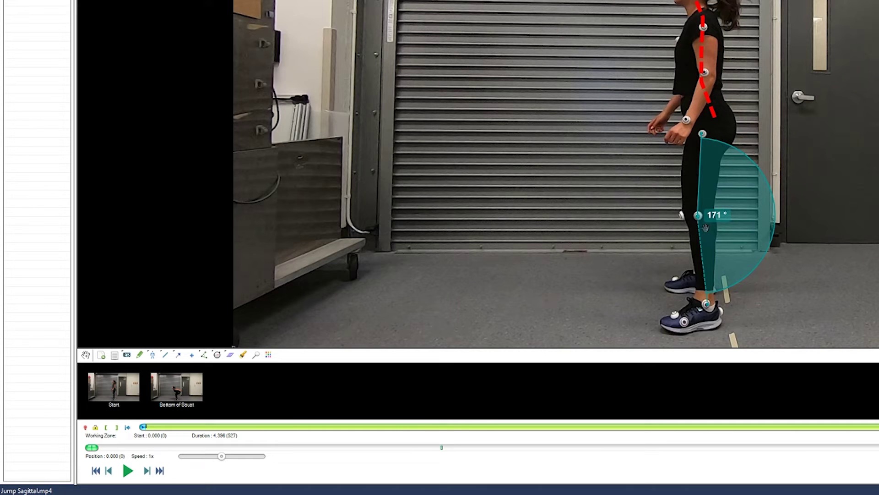
Turn off the signed knee-angle reading, then reverse it to 189° and back to 171°.
{"action": "right_click", "coordinate": [705, 233]}
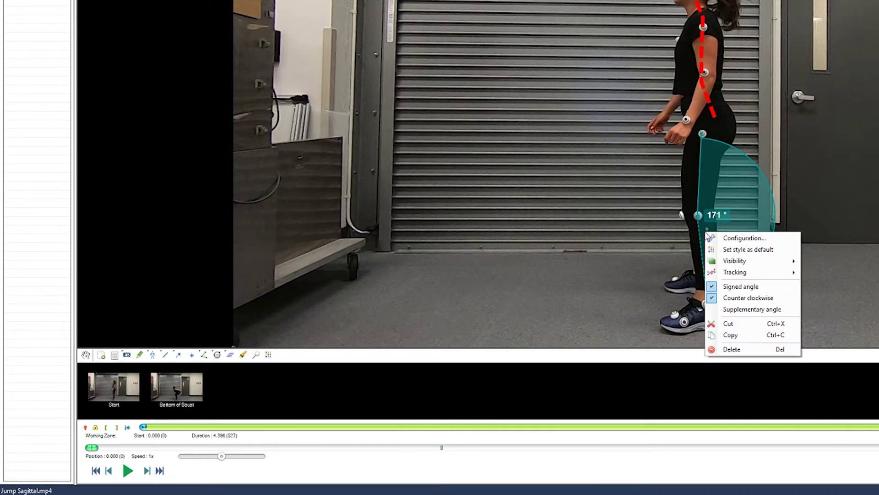
{"action": "left_click", "coordinate": [745, 287]}
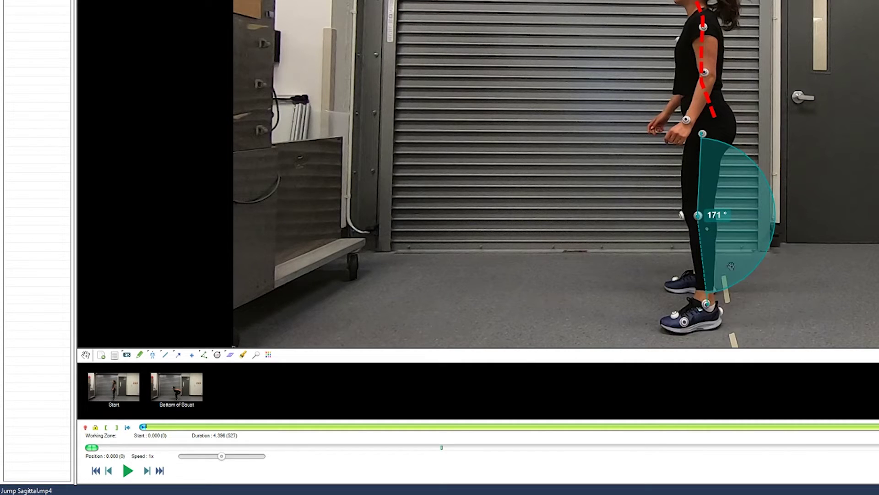
{"action": "right_click", "coordinate": [715, 248]}
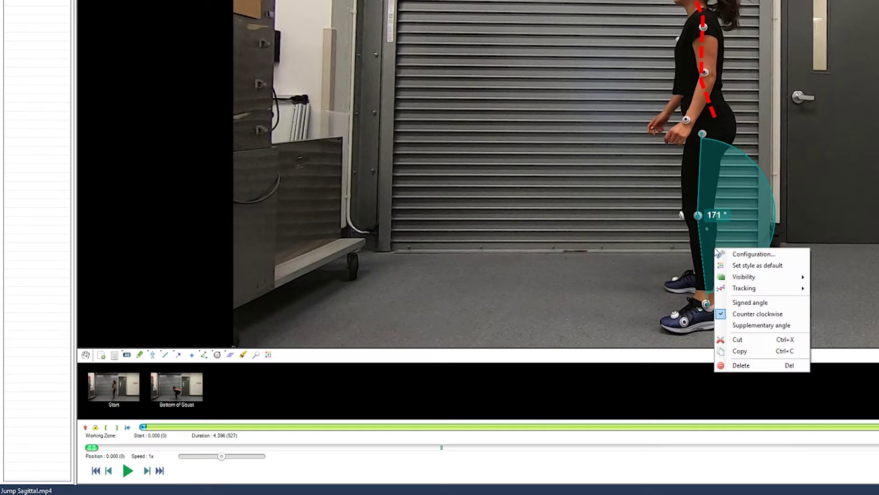
{"action": "left_click", "coordinate": [749, 314]}
{"action": "right_click", "coordinate": [689, 253]}
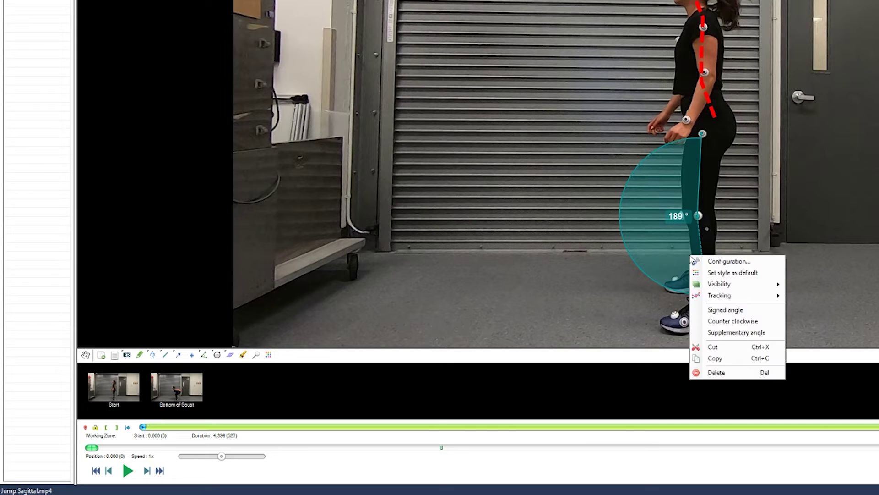
{"action": "left_click", "coordinate": [728, 320]}
Turn the signed reading back on, flip the angle to -171°, then back to 171°.
{"action": "right_click", "coordinate": [717, 253]}
{"action": "left_click", "coordinate": [750, 307]}
{"action": "right_click", "coordinate": [724, 235]}
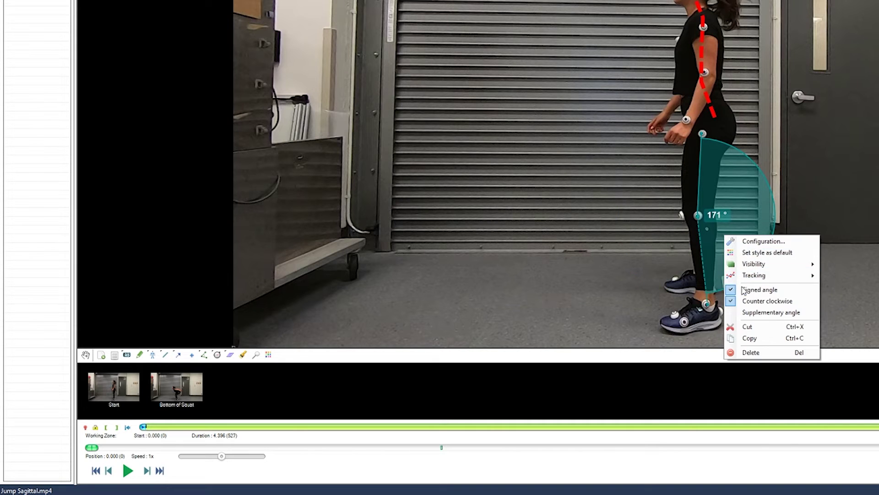
{"action": "left_click", "coordinate": [746, 302]}
{"action": "right_click", "coordinate": [724, 243]}
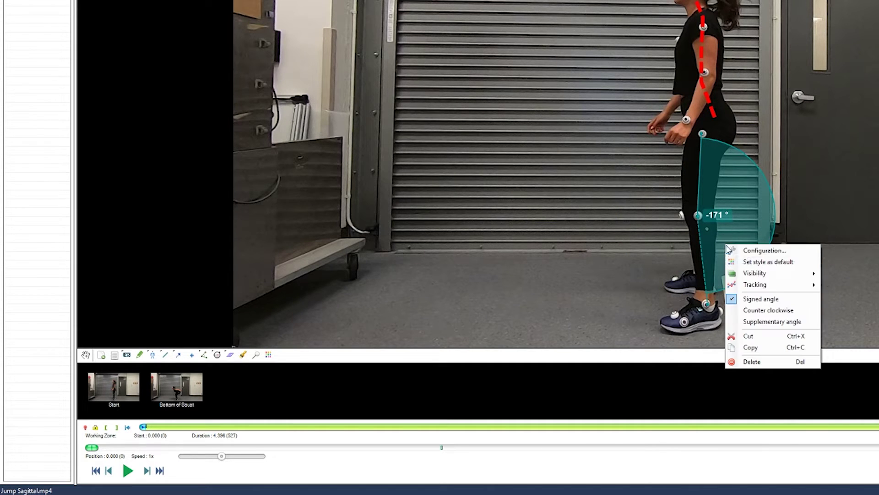
{"action": "left_click", "coordinate": [741, 310]}
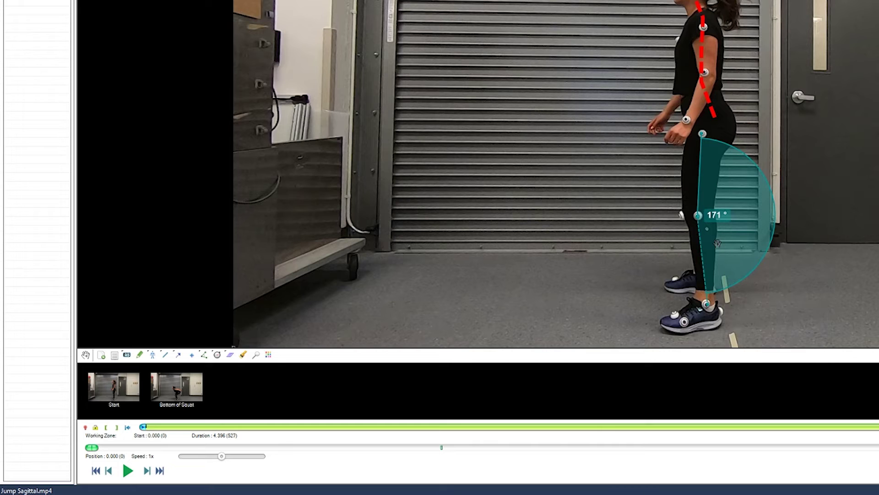
Show the supplementary knee angle, then turn it off to return to 171°.
{"action": "right_click", "coordinate": [715, 238]}
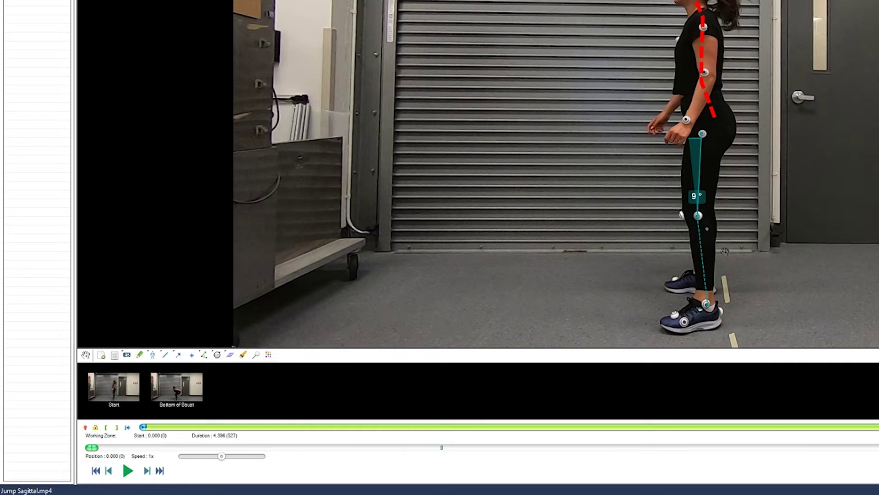
{"action": "right_click", "coordinate": [695, 217]}
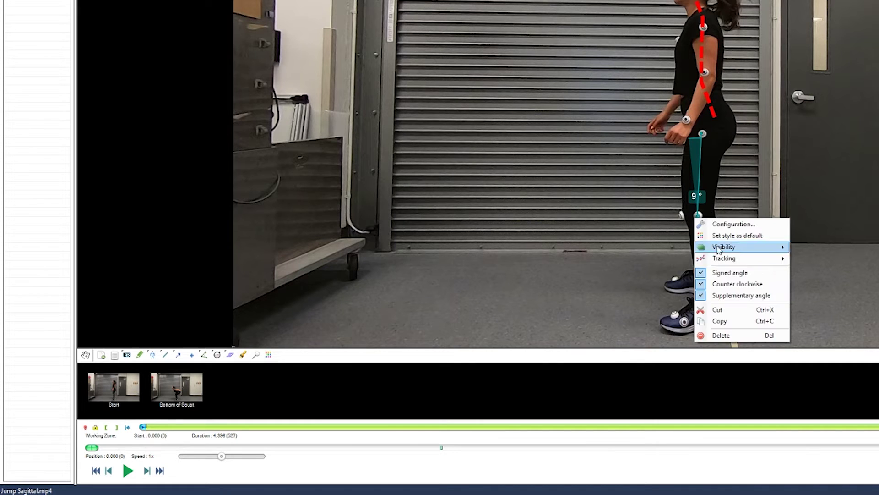
{"action": "left_click", "coordinate": [744, 295]}
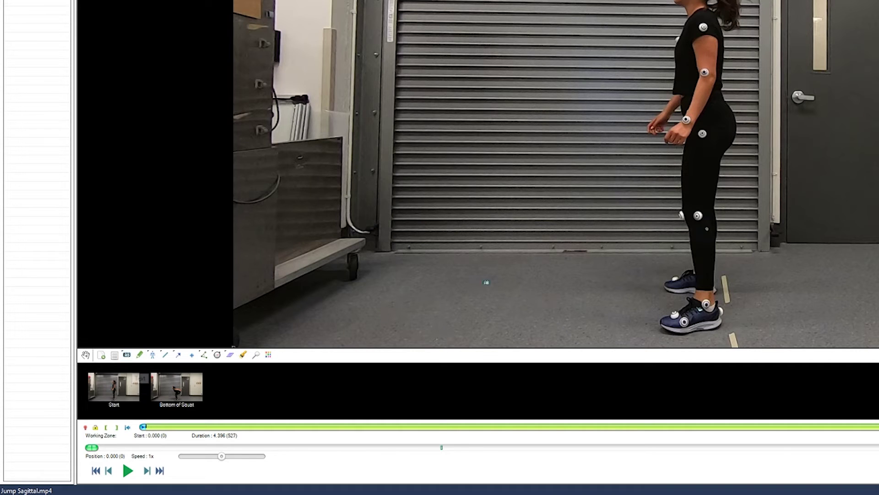
Place a text label on the floor and set the knee magnifier to Zoom x2.5.
{"action": "left_click", "coordinate": [462, 270]}
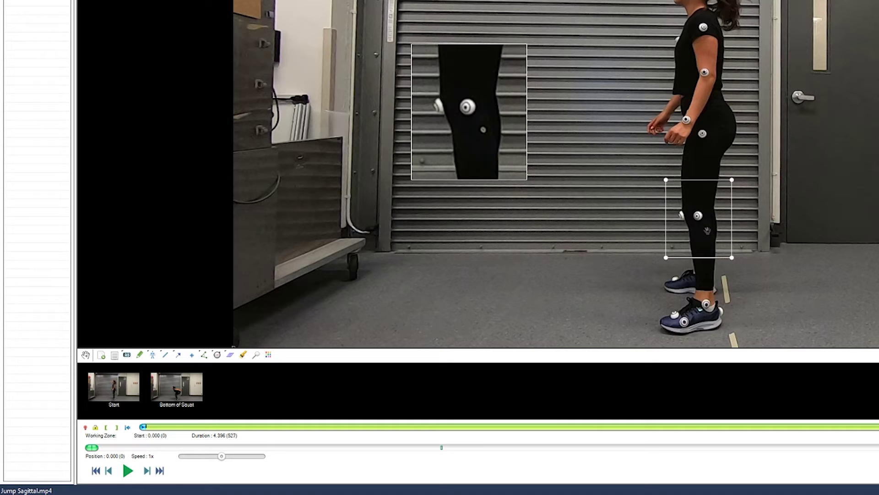
{"action": "right_click", "coordinate": [708, 230]}
{"action": "left_click", "coordinate": [733, 283]}
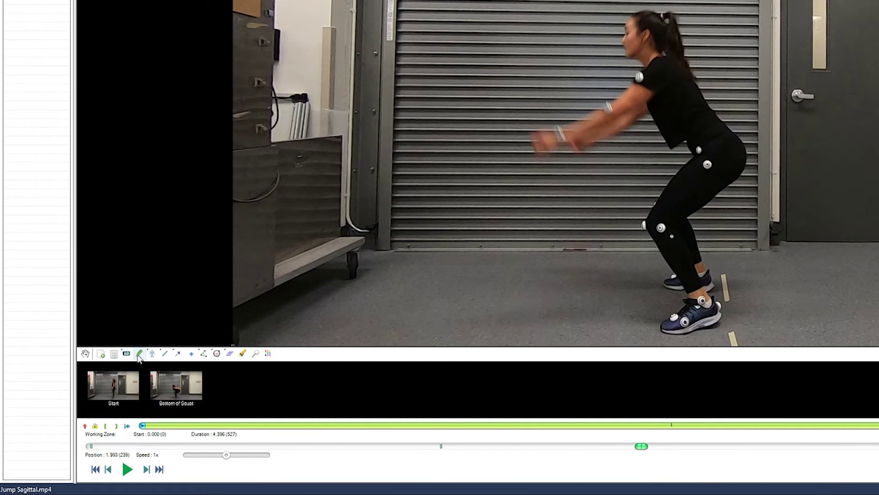
Draw a freehand stroke at the frame's right edge, then undo it with Ctrl+Z.
{"action": "mouse_move", "coordinate": [860, 134]}
{"action": "left_mouse_down"}
{"action": "mouse_move", "coordinate": [867, 209]}
{"action": "mouse_move", "coordinate": [870, 183]}
{"action": "mouse_move", "coordinate": [866, 193]}
{"action": "left_mouse_up"}
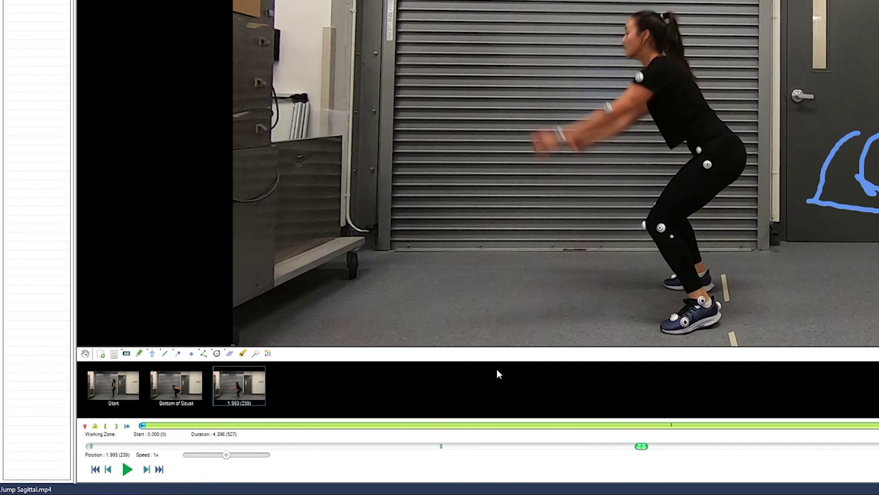
{"action": "mouse_move", "coordinate": [187, 388]}
{"action": "key", "text": "ctrl+z"}
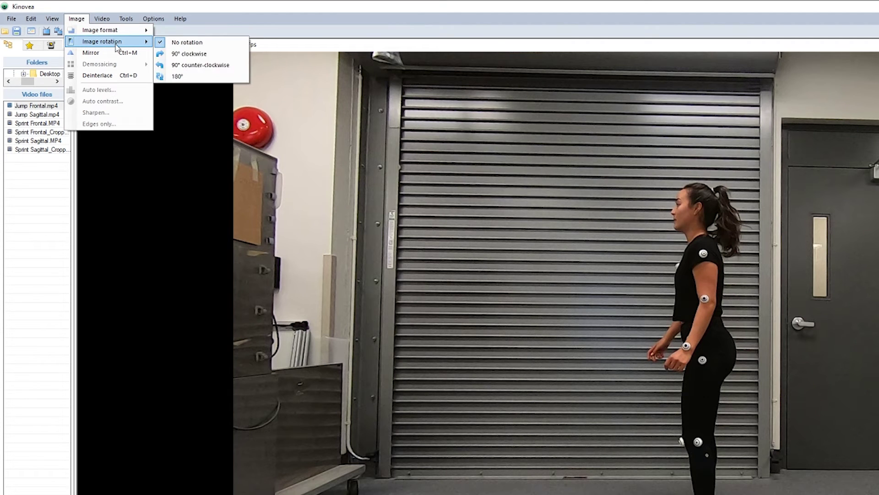
{"action": "left_click", "coordinate": [185, 54]}
{"action": "left_click", "coordinate": [76, 19]}
{"action": "mouse_move", "coordinate": [91, 43]}
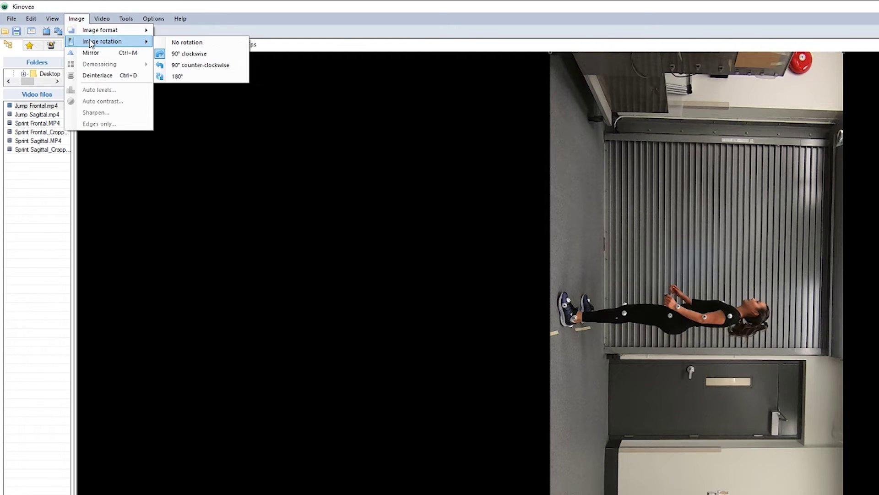
{"action": "left_click", "coordinate": [196, 65]}
{"action": "left_click", "coordinate": [76, 19]}
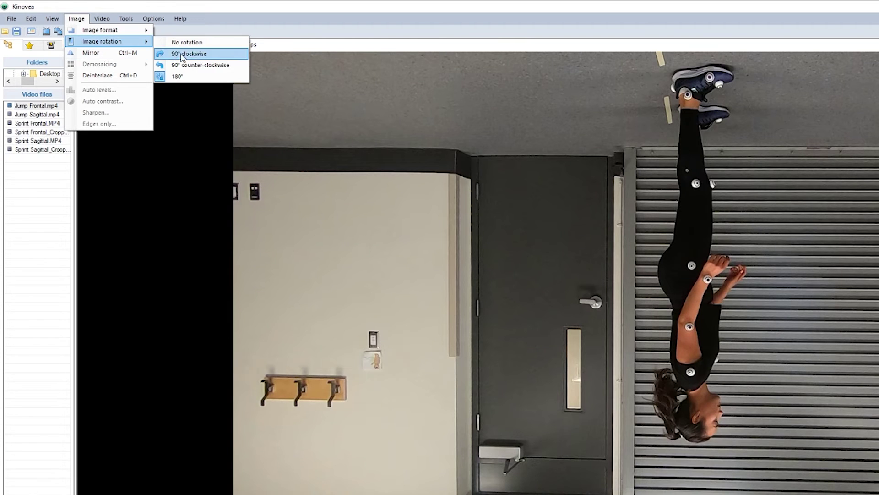
{"action": "left_click", "coordinate": [188, 42]}
{"action": "left_click", "coordinate": [85, 20]}
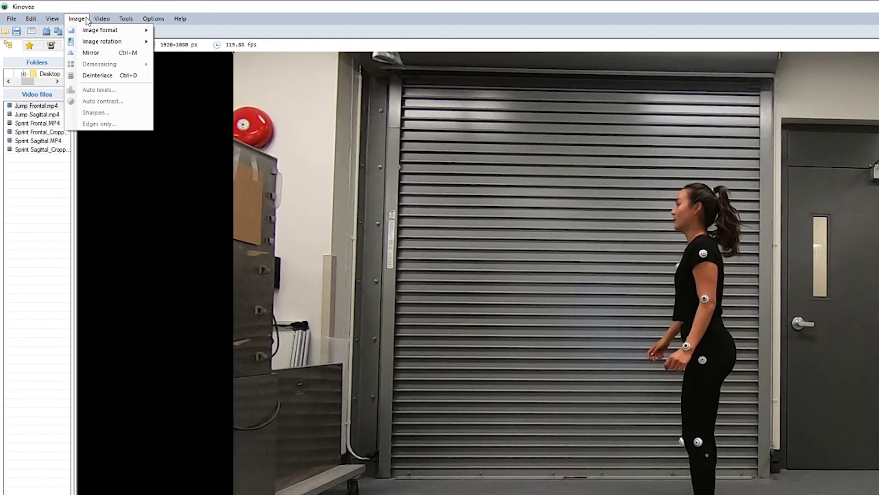
{"action": "left_click", "coordinate": [104, 54]}
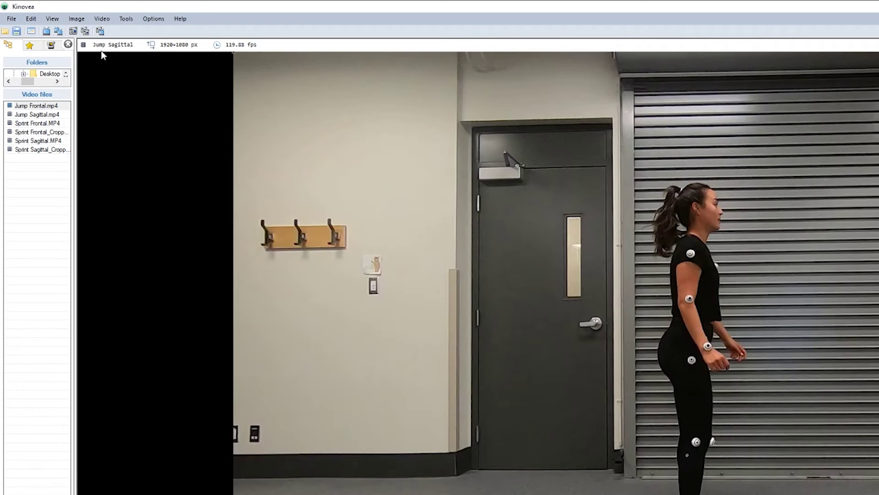
{"action": "left_click", "coordinate": [77, 19]}
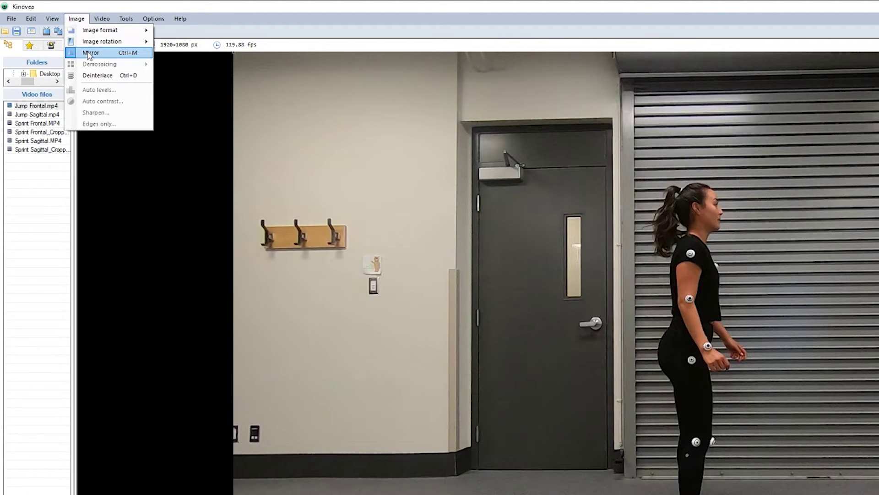
{"action": "left_click", "coordinate": [89, 54]}
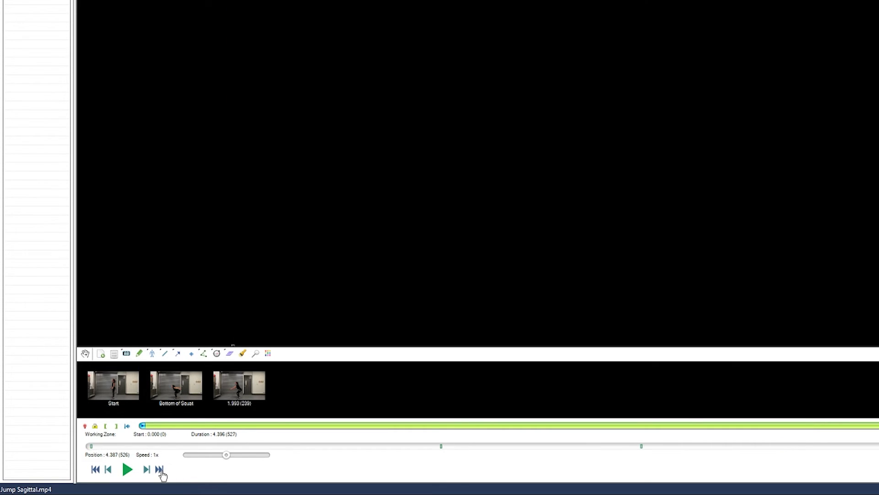
Jump to the video's first frame and step forward three frames.
{"action": "left_click", "coordinate": [96, 470]}
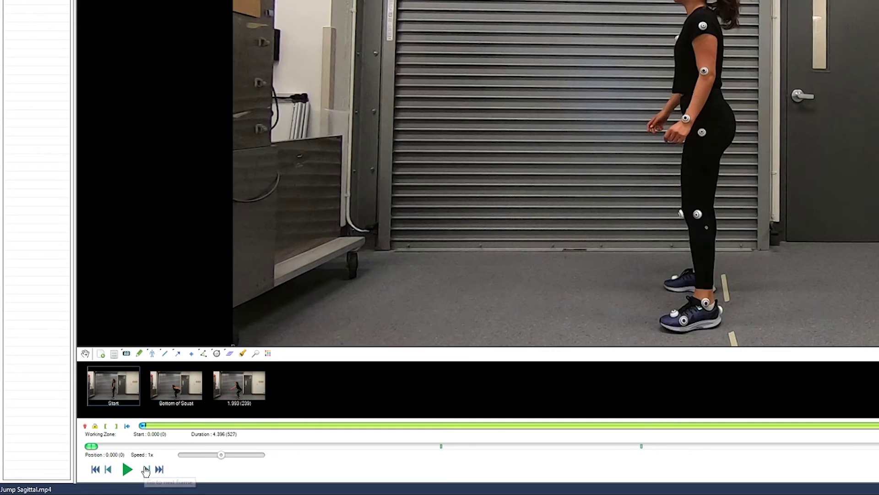
{"action": "left_click", "coordinate": [145, 469]}
{"action": "left_click", "coordinate": [146, 470]}
{"action": "left_click", "coordinate": [146, 470]}
{"action": "left_click", "coordinate": [146, 470]}
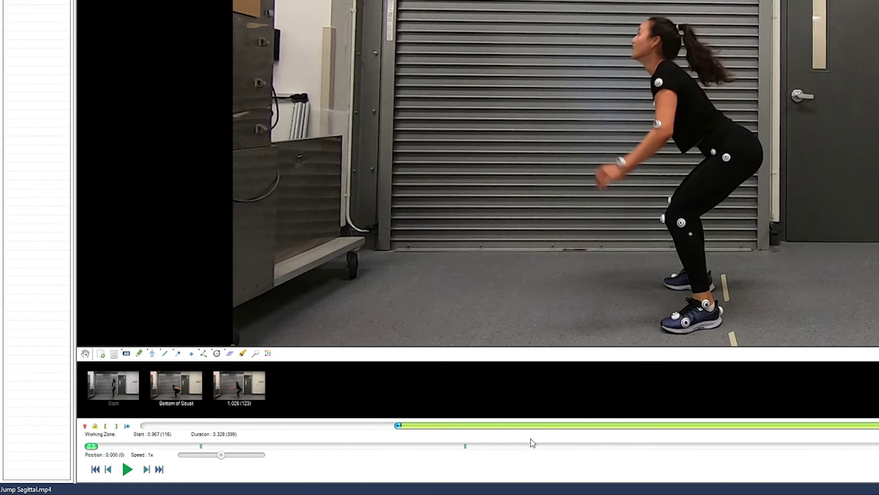
Drag the working-zone start back, move playback to about 0.5 s, and reset the zone to 0.000–4.295.
{"action": "left_click_drag", "start_coordinate": [397, 427], "coordinate": [141, 427]}
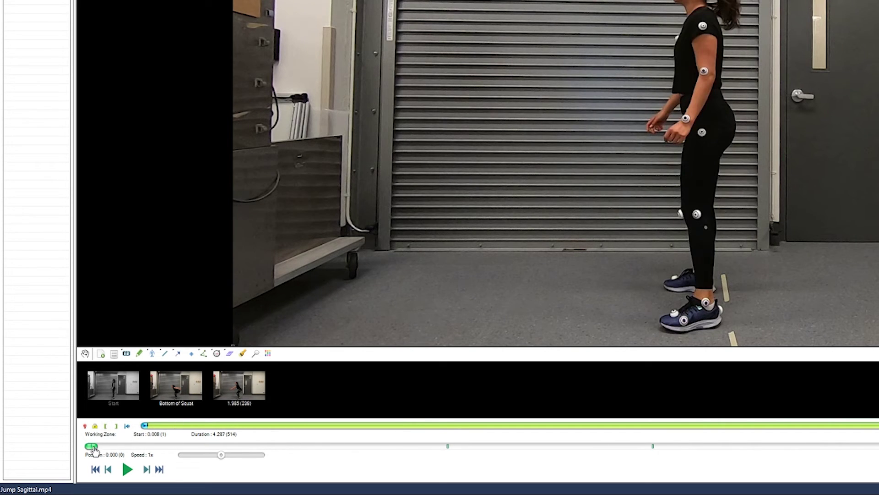
{"action": "left_click_drag", "start_coordinate": [92, 447], "coordinate": [234, 446]}
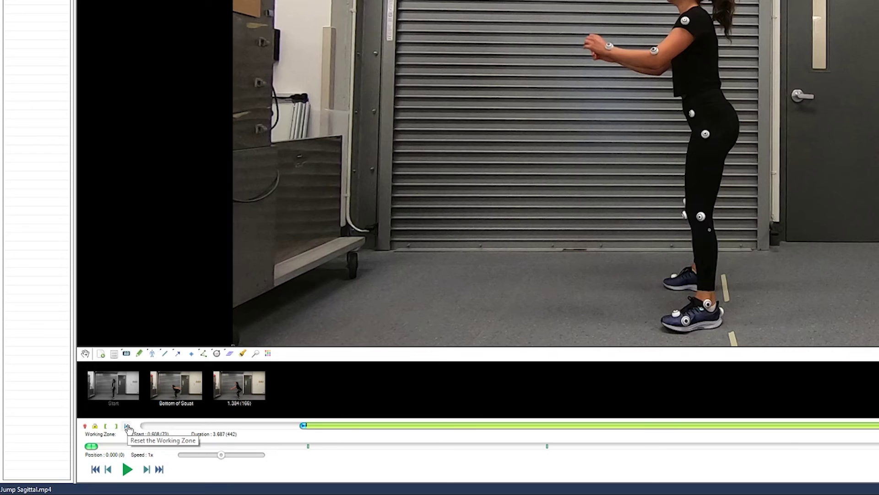
{"action": "left_click", "coordinate": [128, 426]}
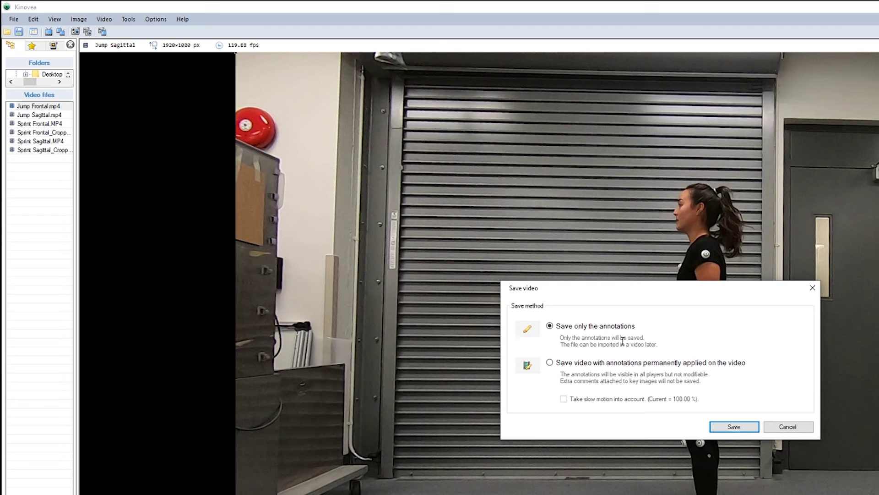
Save only the annotations as Jump Sagittal.kva.
{"action": "left_click", "coordinate": [718, 431]}
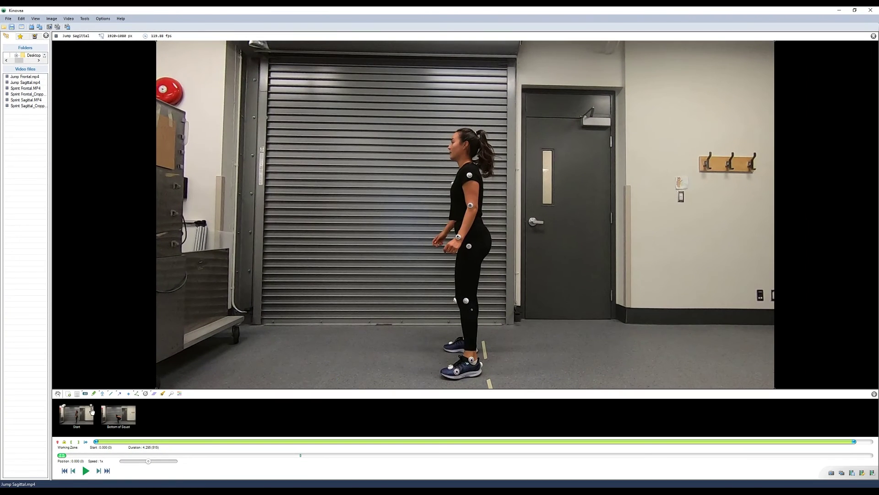
Load the Jump Sagittal annotation file and view the Bottom of Squat key image.
{"action": "left_click", "coordinate": [90, 409]}
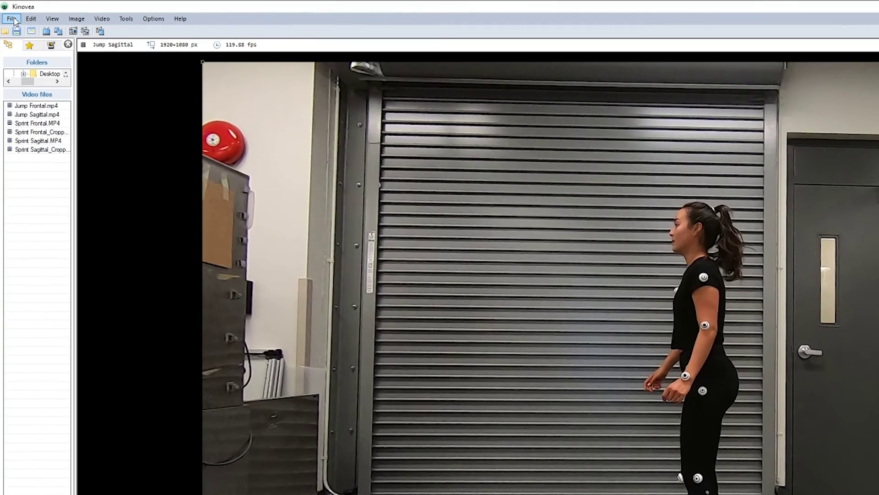
{"action": "left_click", "coordinate": [11, 19]}
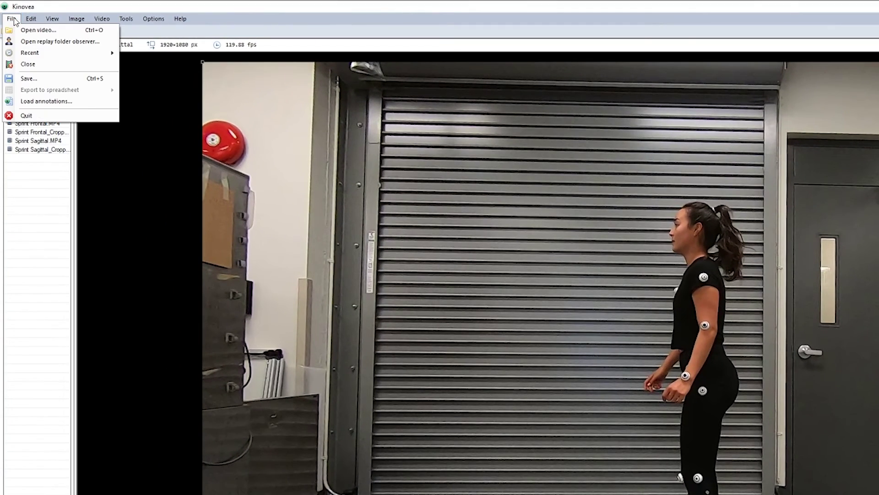
{"action": "left_click", "coordinate": [25, 106]}
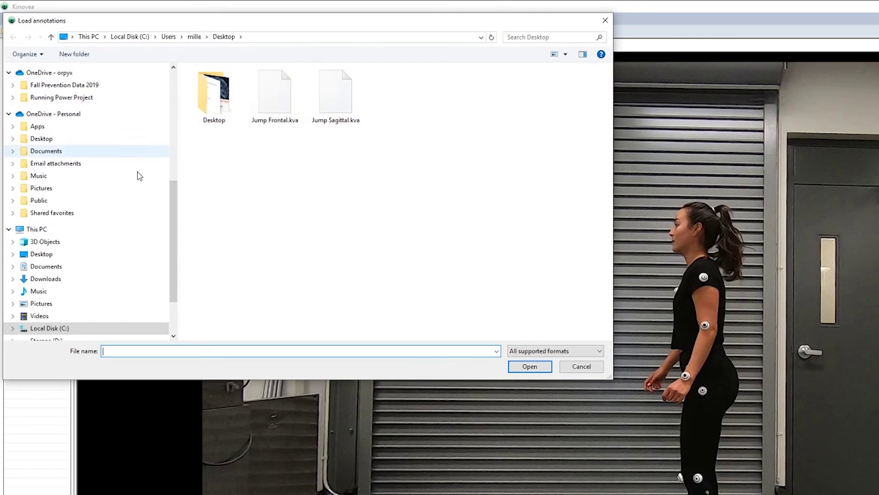
{"action": "double_click", "coordinate": [338, 89]}
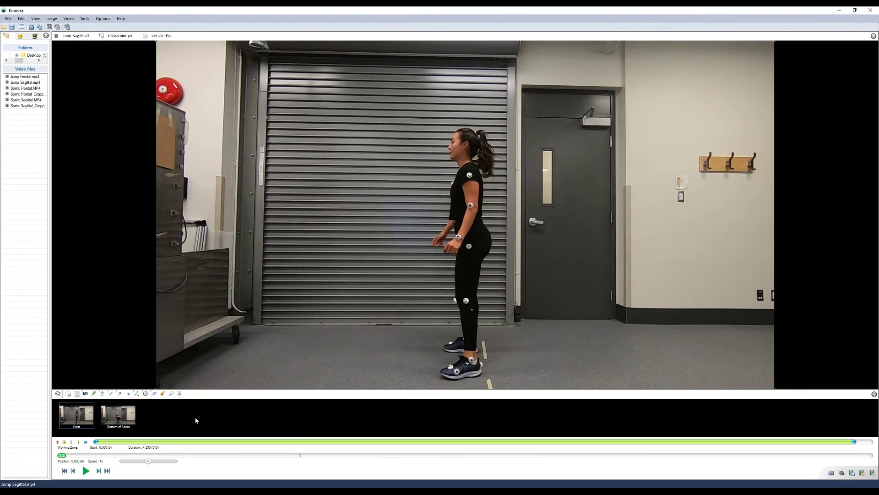
{"action": "left_click", "coordinate": [112, 424]}
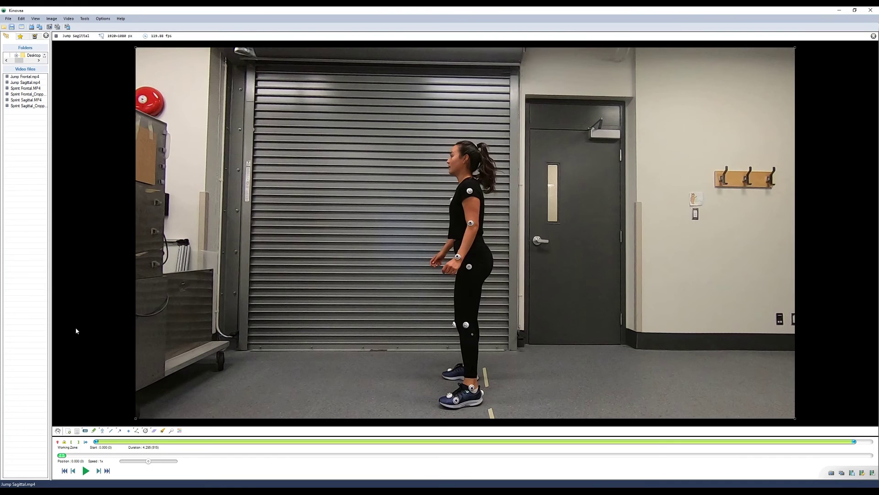
Load Jump Frontal.kva, browse its 0.208 and 0.375 key images, and delete the 0.208 one.
{"action": "left_click", "coordinate": [9, 18]}
{"action": "left_click", "coordinate": [27, 52]}
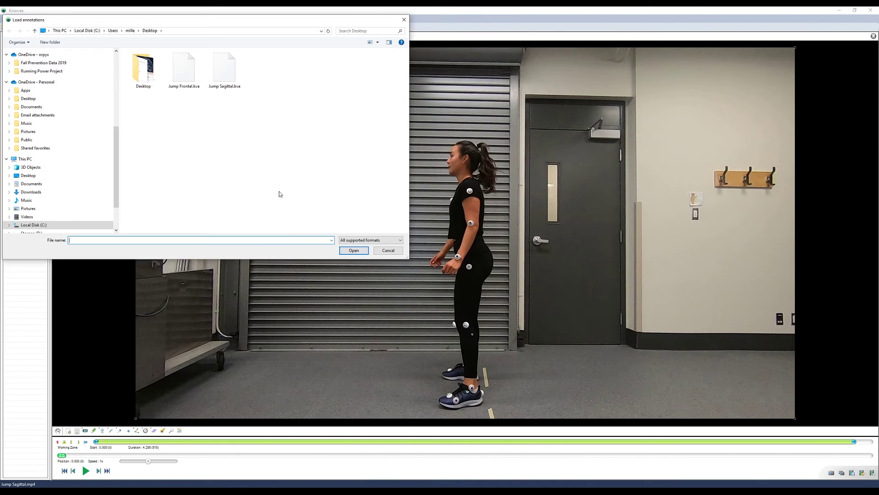
{"action": "double_click", "coordinate": [182, 76]}
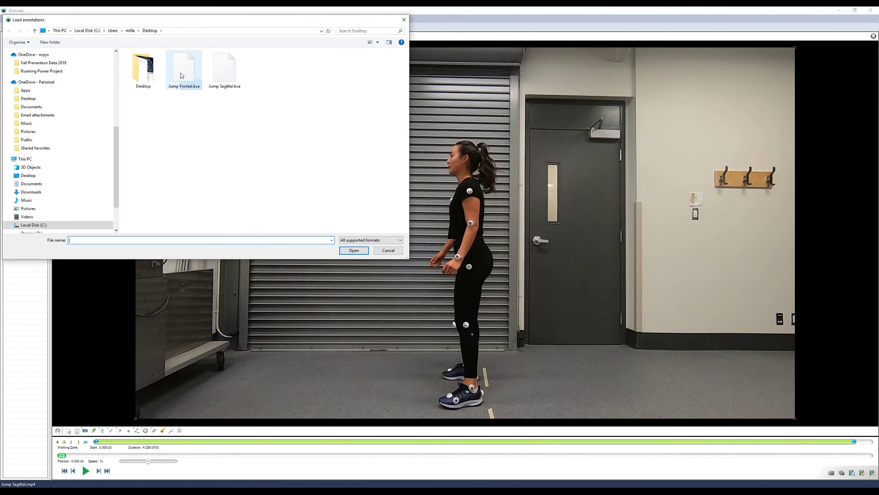
{"action": "left_click", "coordinate": [72, 410]}
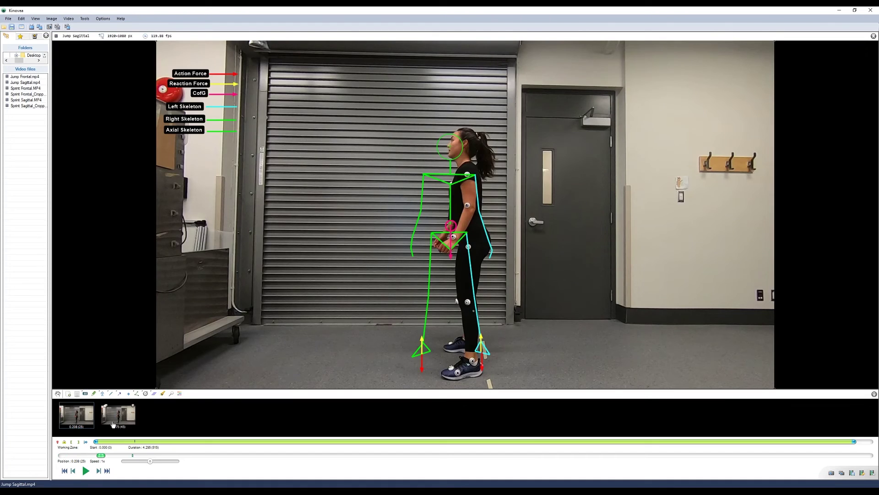
{"action": "left_click", "coordinate": [113, 424]}
{"action": "left_click", "coordinate": [65, 424]}
{"action": "left_click", "coordinate": [92, 407]}
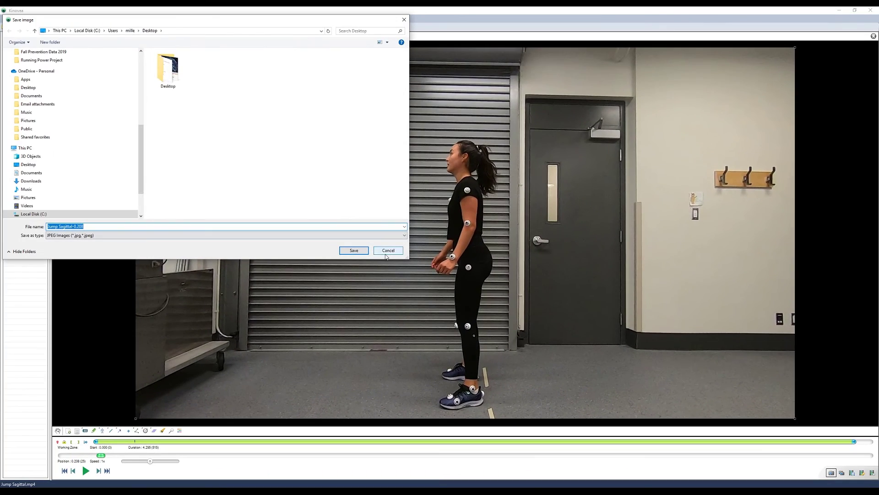
Set the image format to PNG and save the frame as Jump Sagittal-0.208.
{"action": "left_click", "coordinate": [352, 235]}
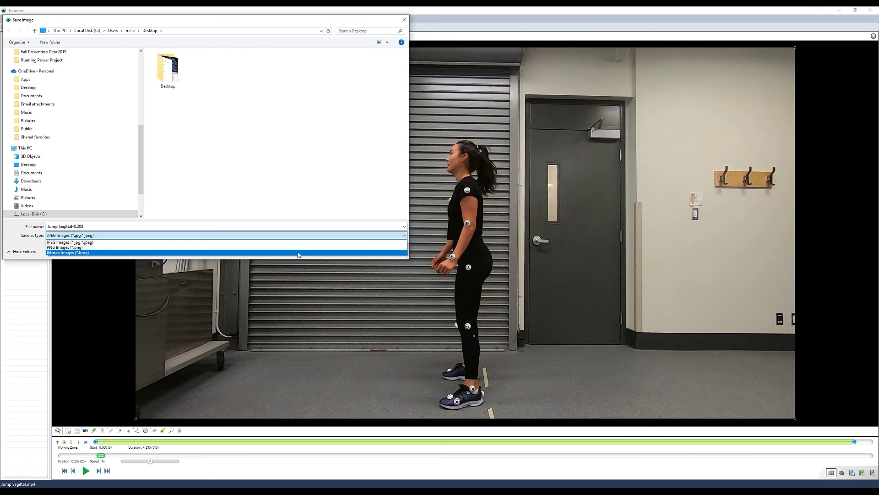
{"action": "left_click", "coordinate": [361, 247]}
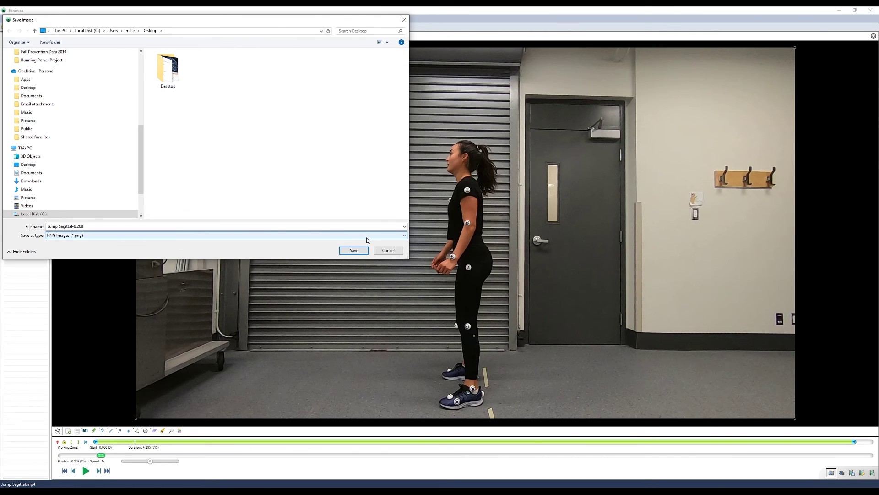
{"action": "left_click", "coordinate": [385, 255]}
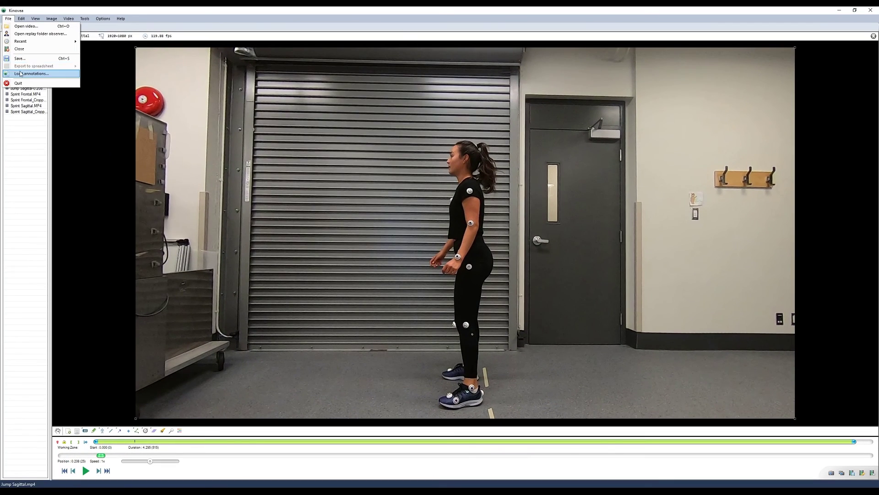
Reload Jump Sagittal.kva and choose a video slideshow of only the key images.
{"action": "left_click", "coordinate": [20, 74]}
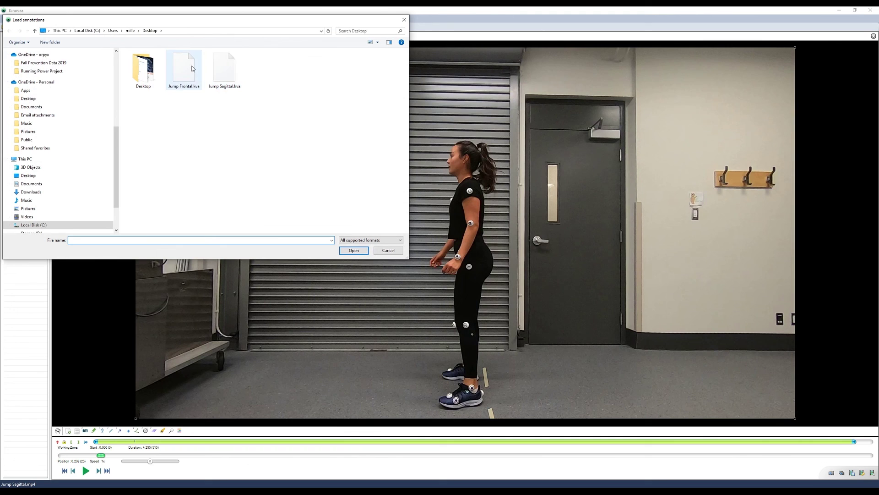
{"action": "double_click", "coordinate": [220, 71]}
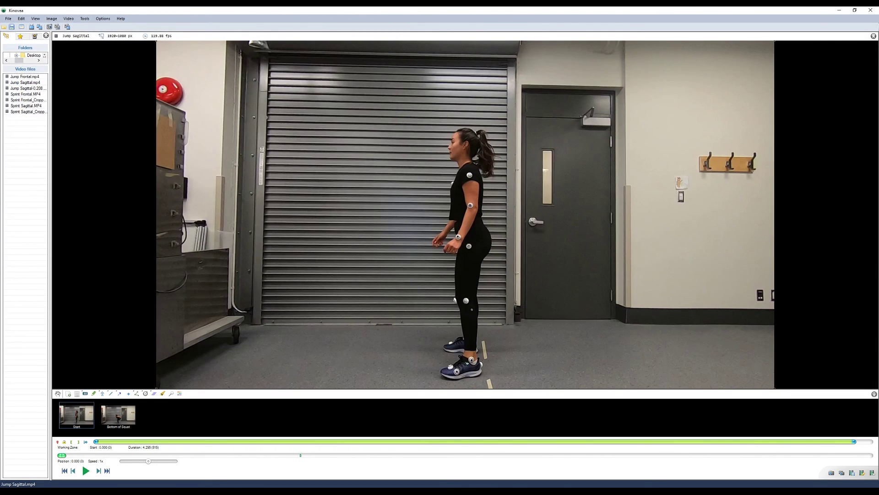
{"action": "left_click", "coordinate": [862, 473]}
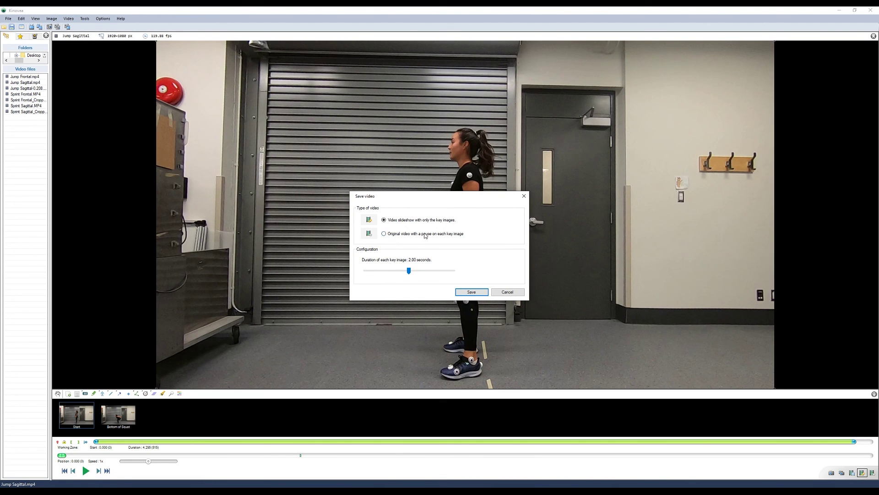
{"action": "left_click", "coordinate": [470, 292]}
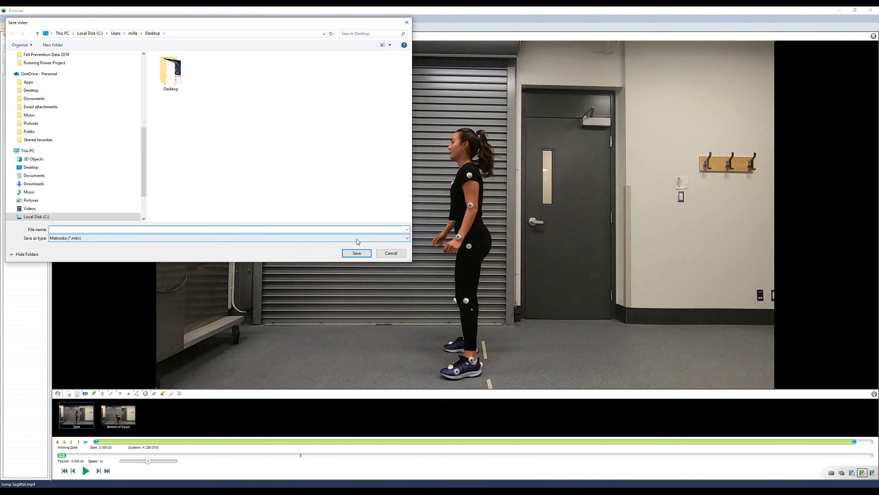